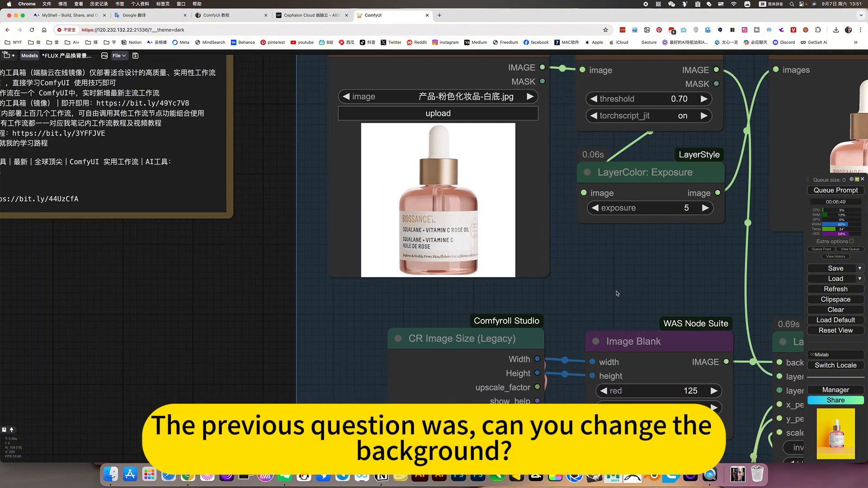
Examine the background removal group (第一步：背景删除) and how the product background workflow is divided into groups.
left_click_drag(652, 285, 489, 279)
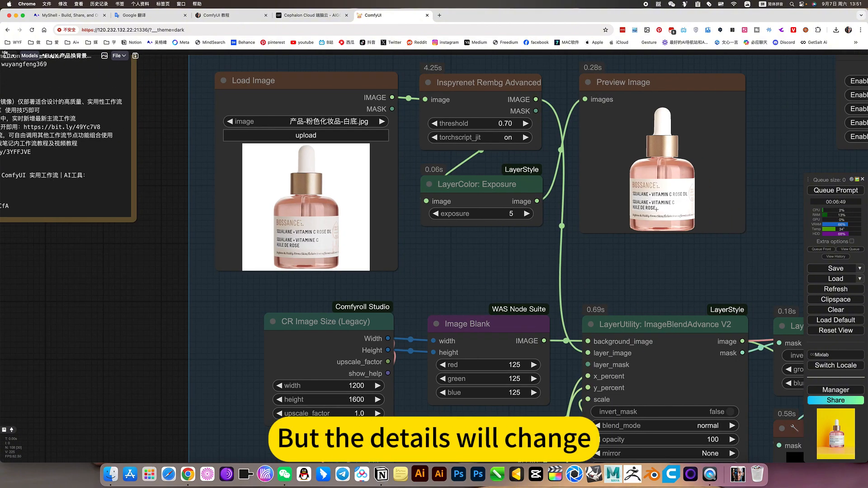
scroll(641, 270, "down", 5)
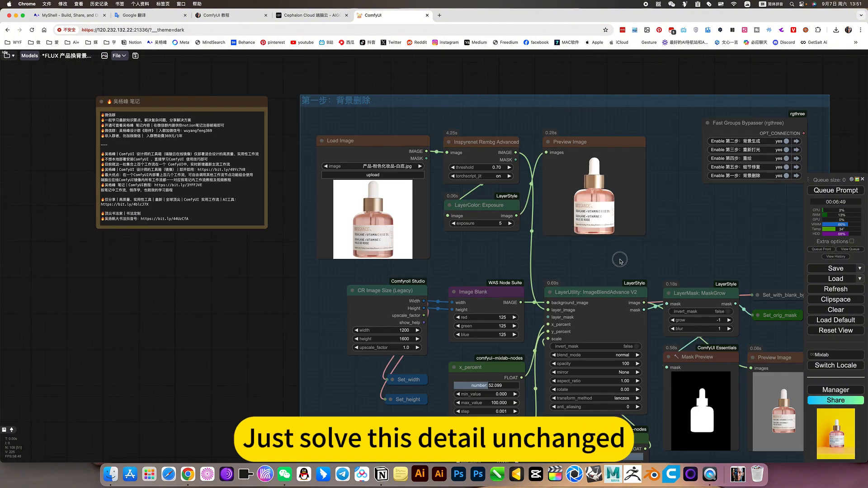
left_click_drag(619, 259, 609, 258)
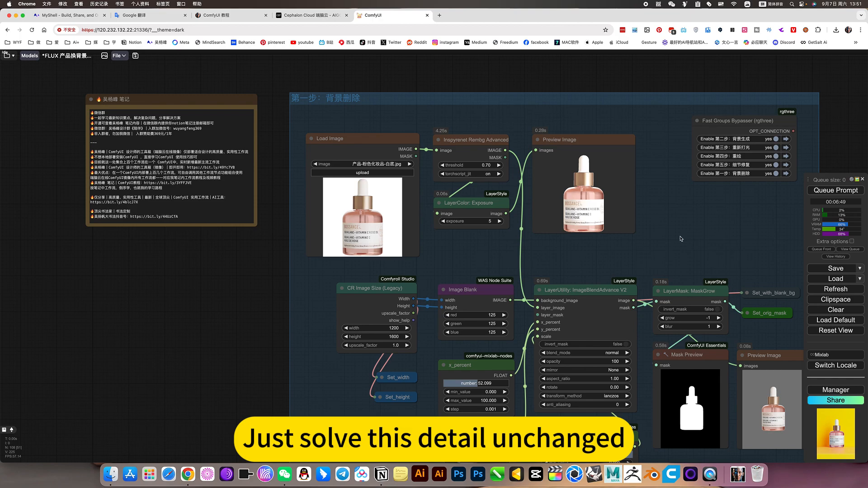
scroll(681, 239, "down", 10)
left_click_drag(641, 233, 363, 102)
scroll(392, 156, "down", 7)
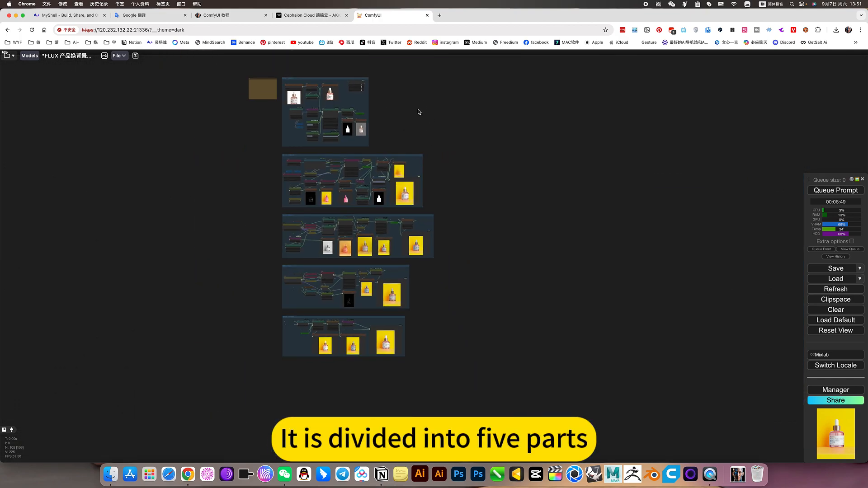
left_click_drag(418, 111, 479, 200)
scroll(401, 176, "up", 5)
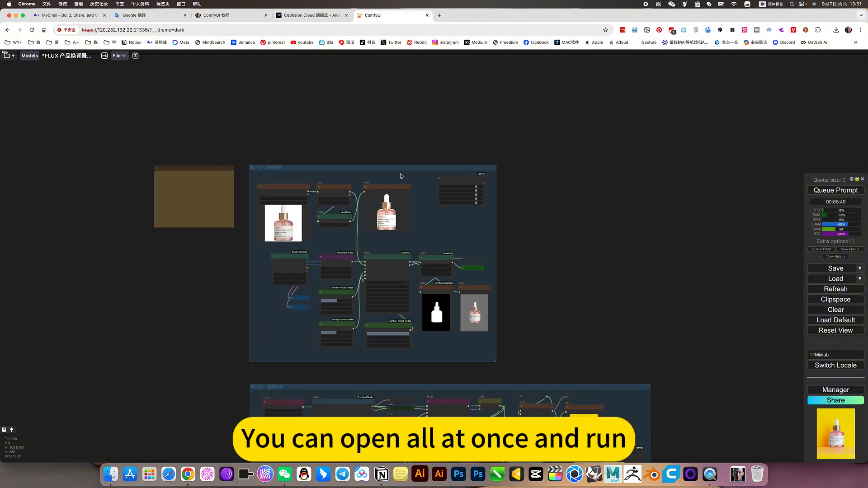
scroll(413, 177, "up", 7)
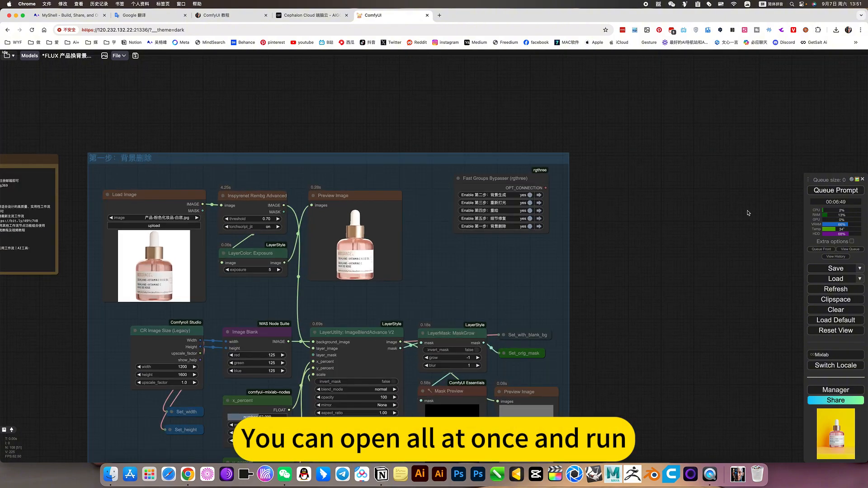
scroll(581, 237, "down", 5)
scroll(541, 218, "up", 4)
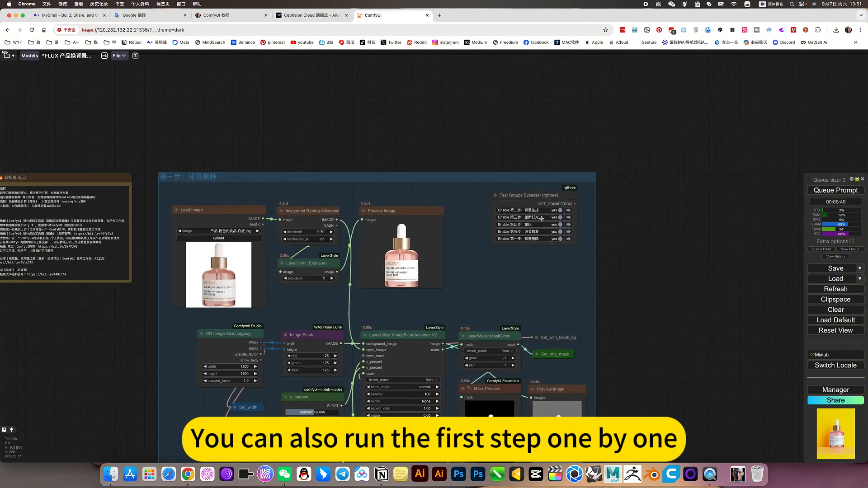
Disable the second to fifth step groups in the Fast Groups Bypasser, leaving only 第一步：背景删除 enabled.
scroll(542, 218, "up", 10)
left_click(588, 248)
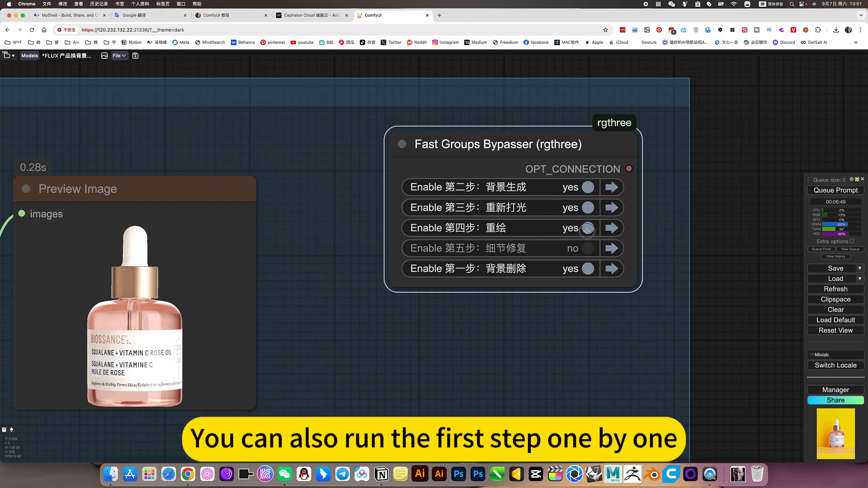
left_click(588, 228)
left_click(587, 208)
left_click(588, 187)
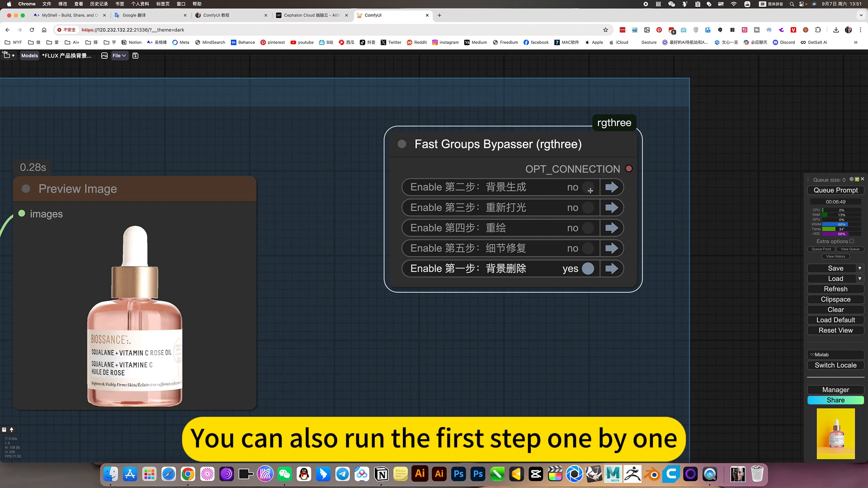
Re-enable the 细节修复, 重绘, 重新打光 and 背景生成 groups in the Fast Groups Bypasser.
left_click(587, 248)
left_click(587, 228)
left_click(587, 207)
left_click(587, 187)
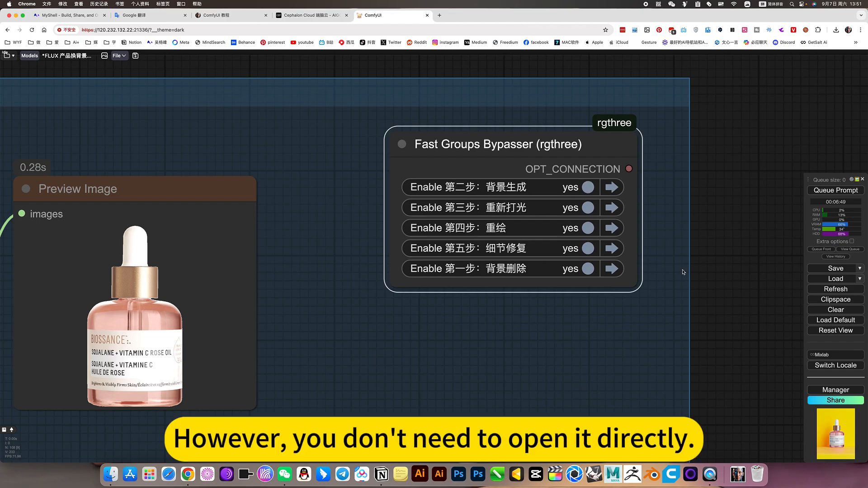
Look over the complete workflow, from the background removal group down to the fifth group with the final bottle images.
scroll(682, 273, "down", 10)
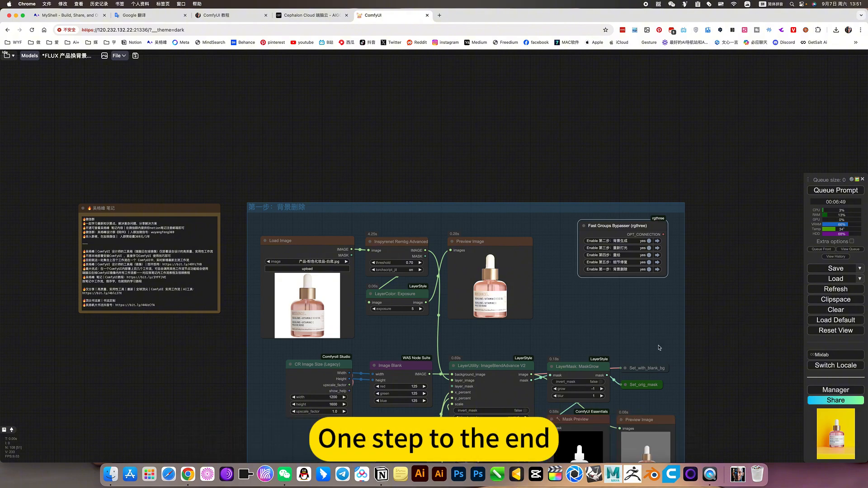
scroll(703, 373, "down", 4)
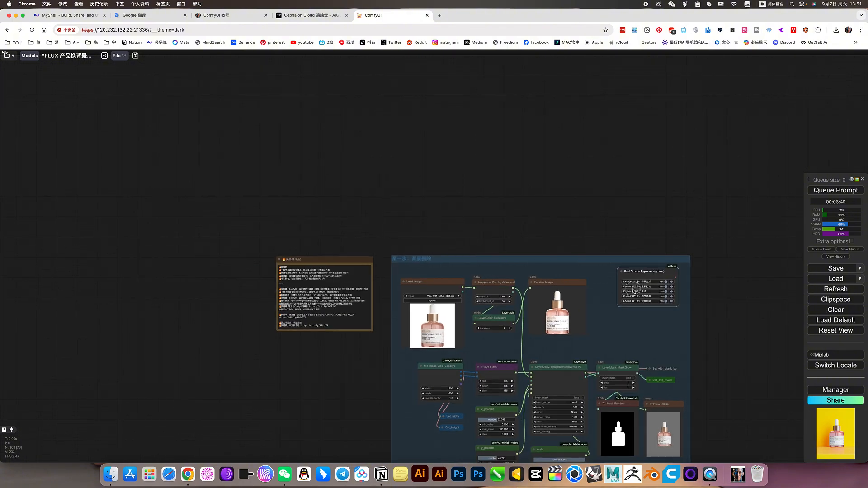
left_click_drag(705, 382, 523, 188)
scroll(562, 248, "down", 4)
left_click_drag(622, 235, 510, 135)
scroll(562, 256, "down", 7)
left_click_drag(611, 276, 594, 195)
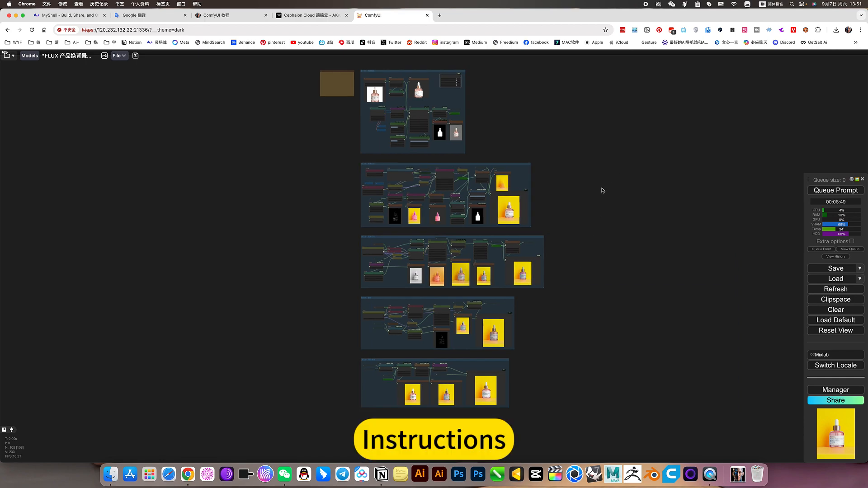
left_click_drag(551, 139, 550, 147)
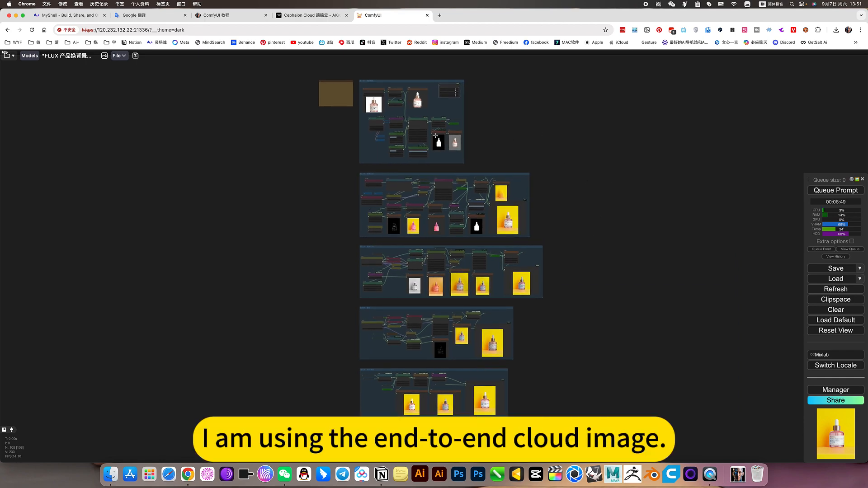
Switch to the Cephalon Cloud page and select the ComfyUI 设计师 AI 摆摊版 240827 image among the popular applications.
left_click(311, 15)
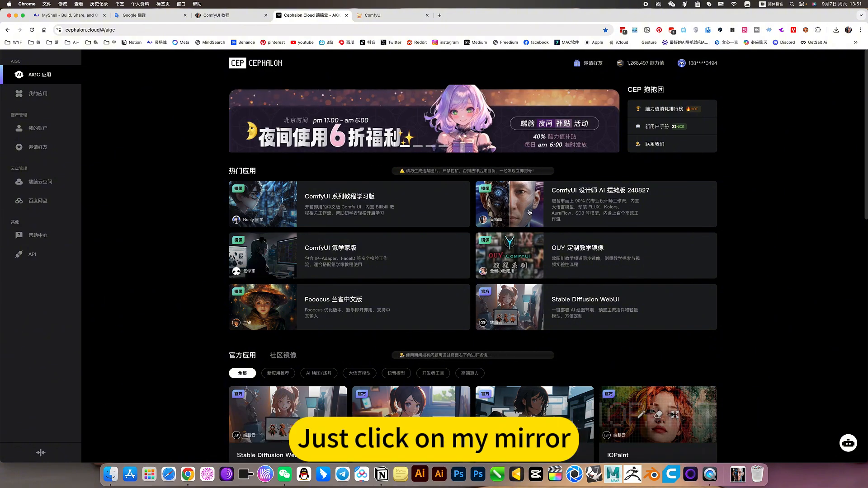
left_click(529, 212)
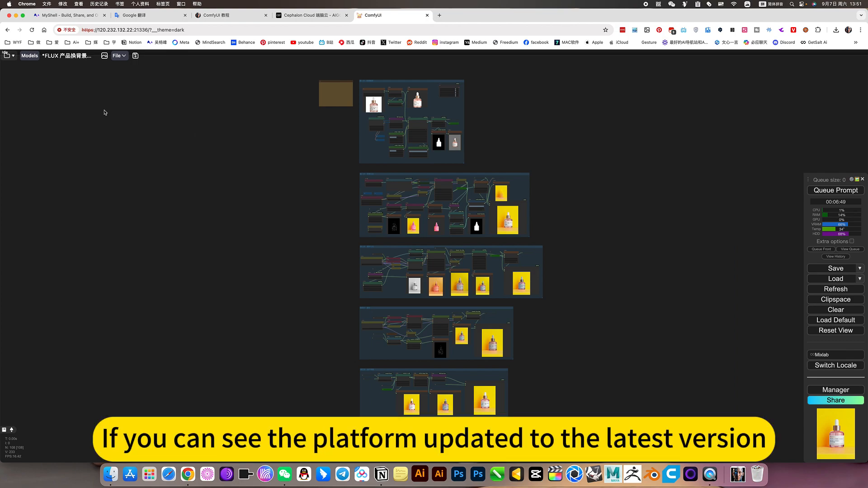
Open the workflow FLUX 产品换背景｜产品细节不变 from the author's folder in the ComfyUI workspace.
left_click(7, 56)
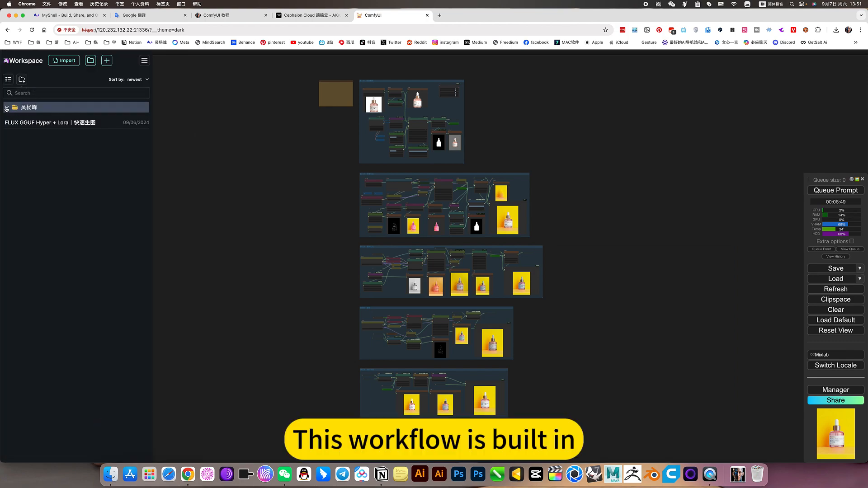
left_click(7, 109)
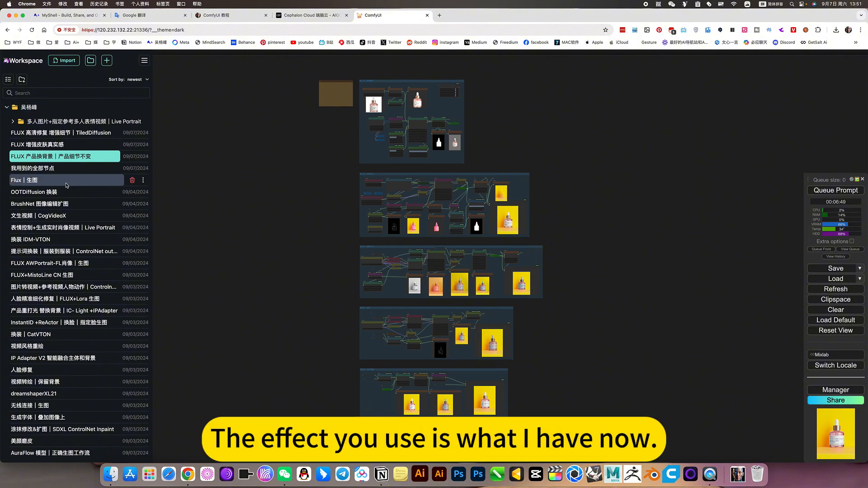
left_click(53, 158)
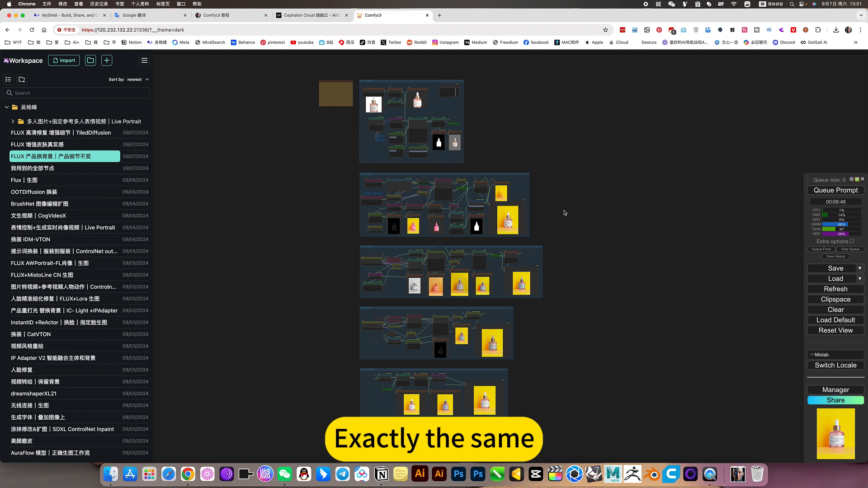
left_click_drag(566, 215, 572, 281)
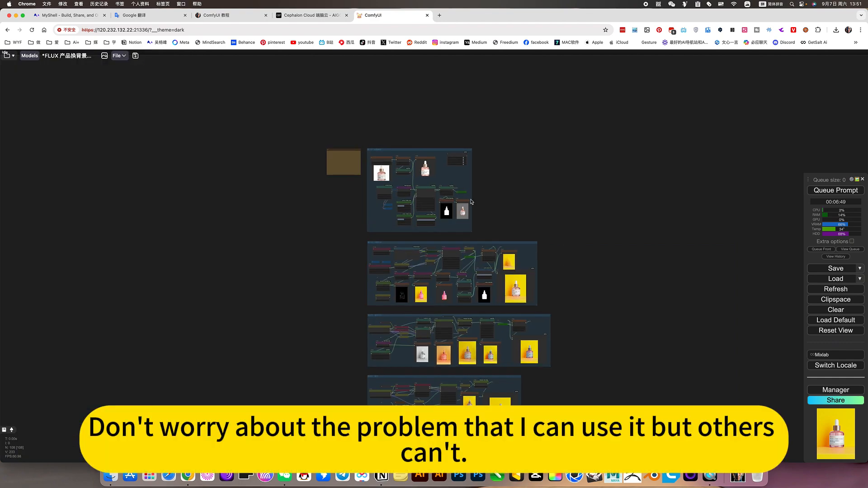
scroll(431, 170, "up", 10)
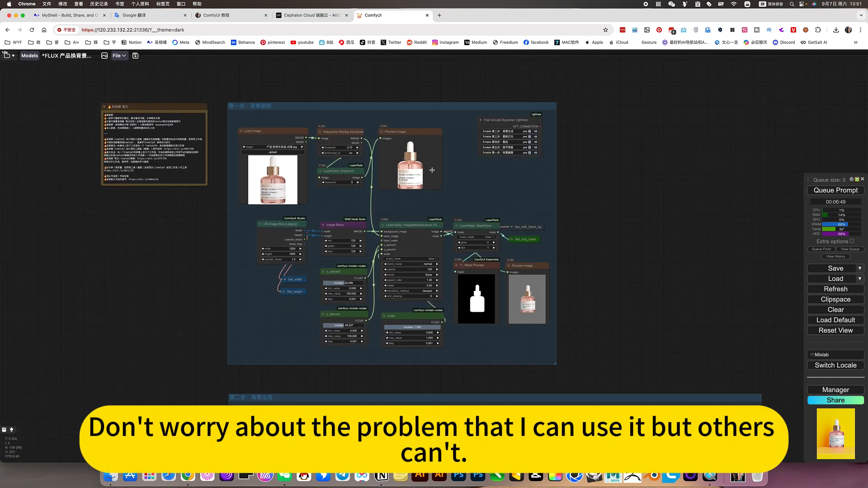
scroll(432, 170, "down", 10)
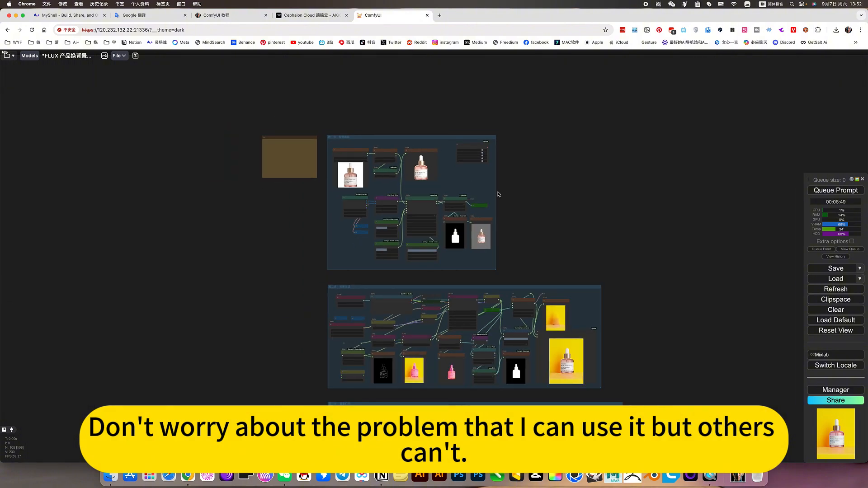
left_click_drag(554, 219, 488, 168)
scroll(606, 242, "down", 5)
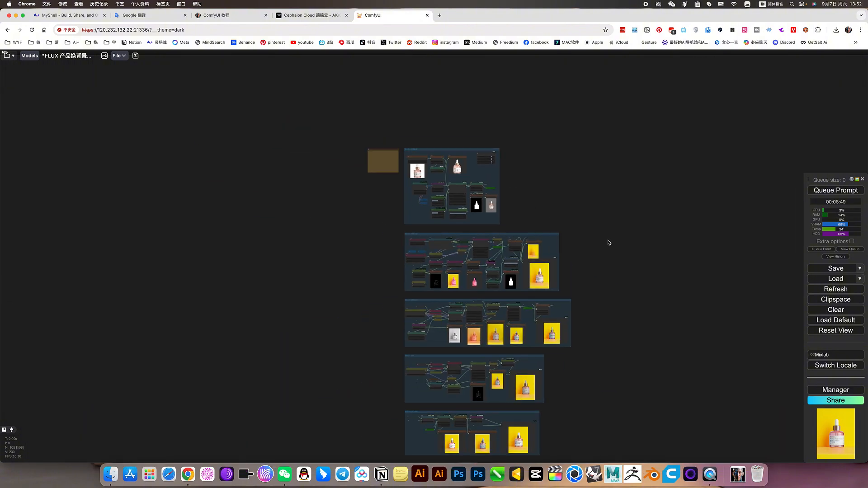
left_click_drag(612, 265, 587, 246)
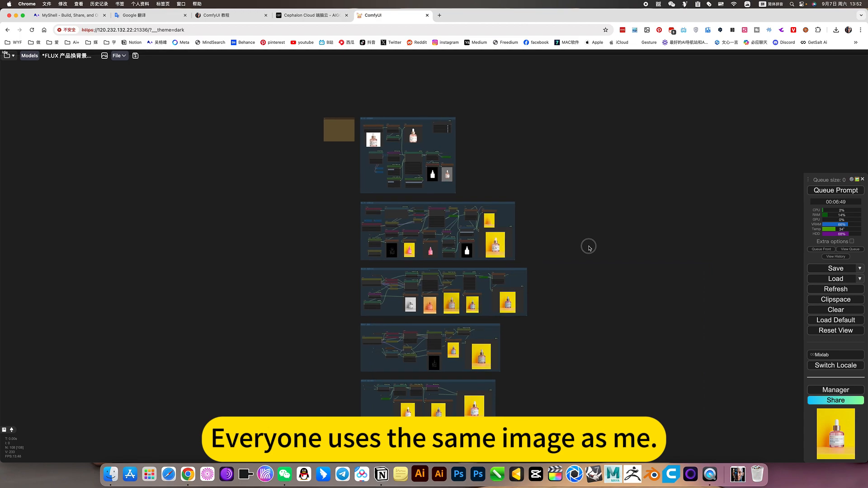
left_click(6, 55)
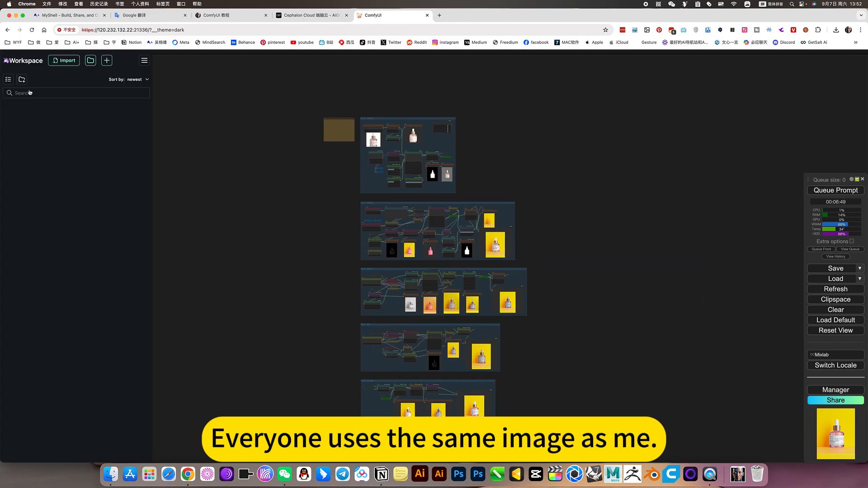
left_click(597, 221)
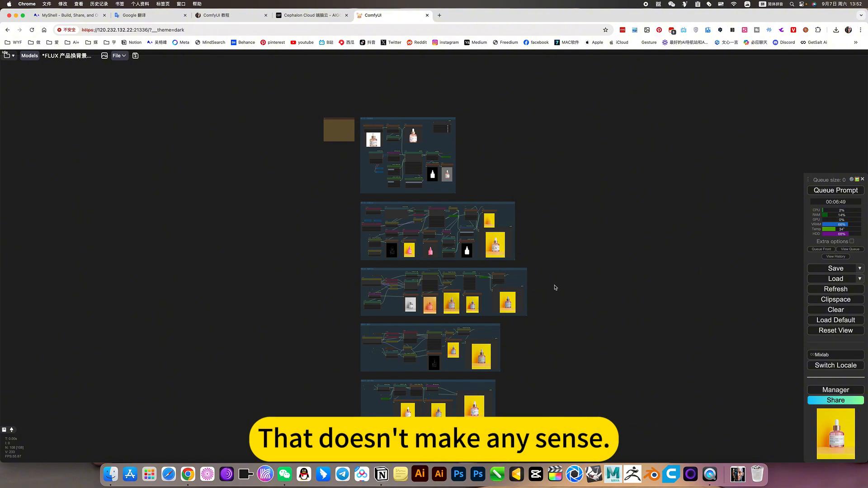
Check the popular application images on the Cephalon Cloud page and return to the workflow in ComfyUI.
left_click(311, 15)
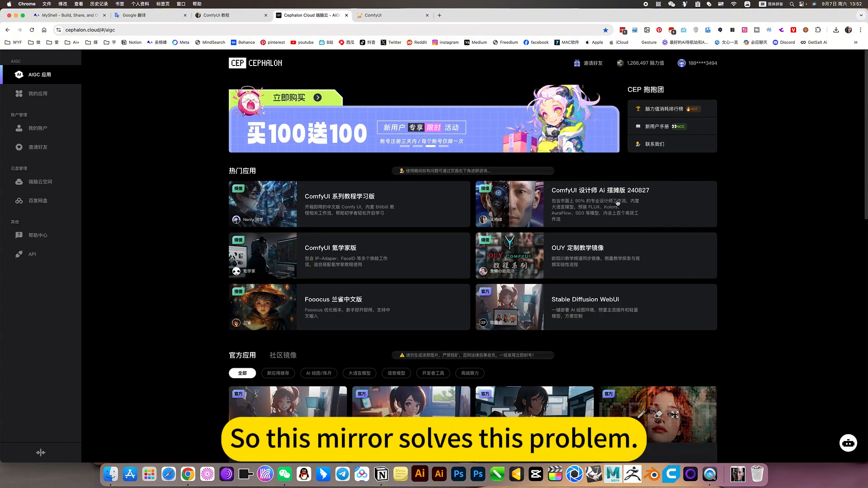
left_click(392, 15)
left_click_drag(557, 221, 564, 239)
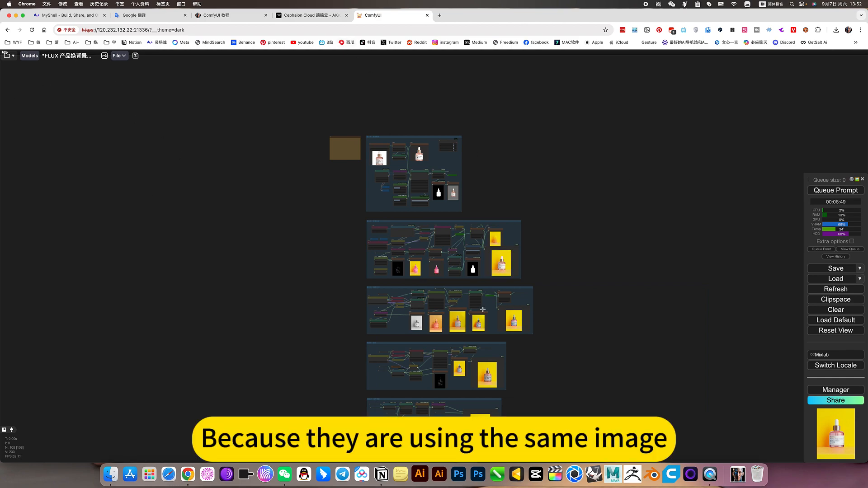
scroll(493, 311, "up", 5)
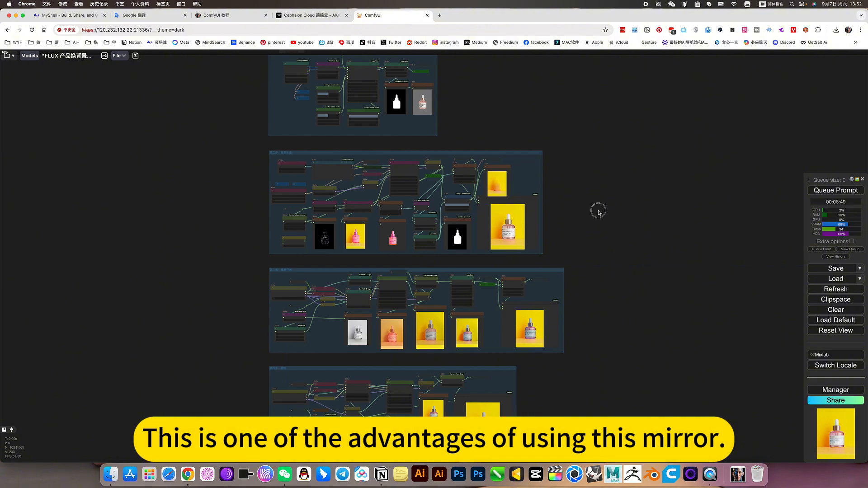
left_click_drag(598, 212, 643, 325)
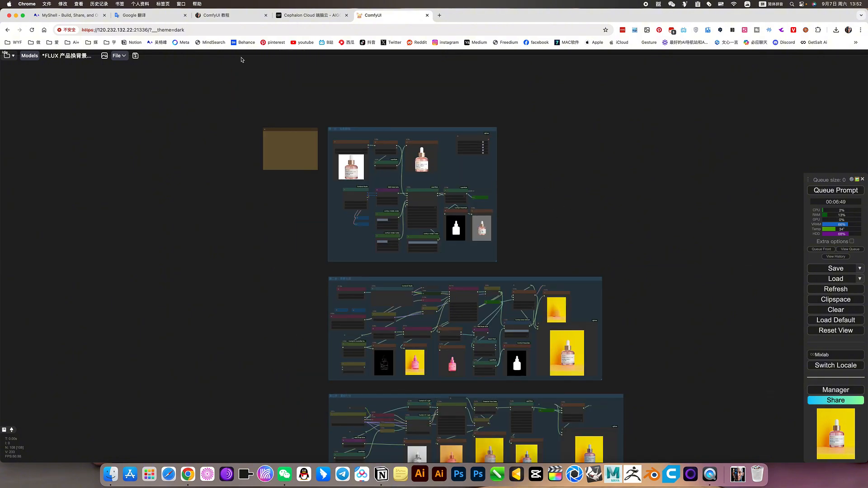
Switch to the ComfyUI 教程 notes page and expand 下载设置 under FLUX 产品换背景｜产品细节不变 to read its instructions.
left_click(224, 16)
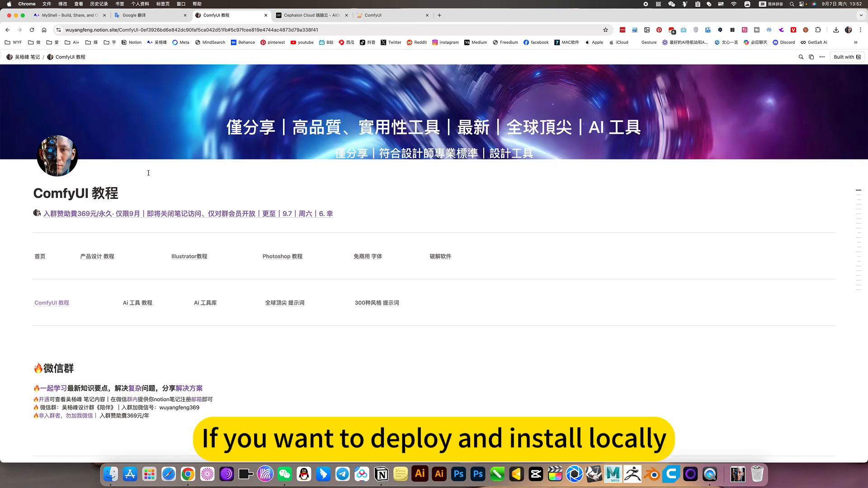
left_click(51, 303)
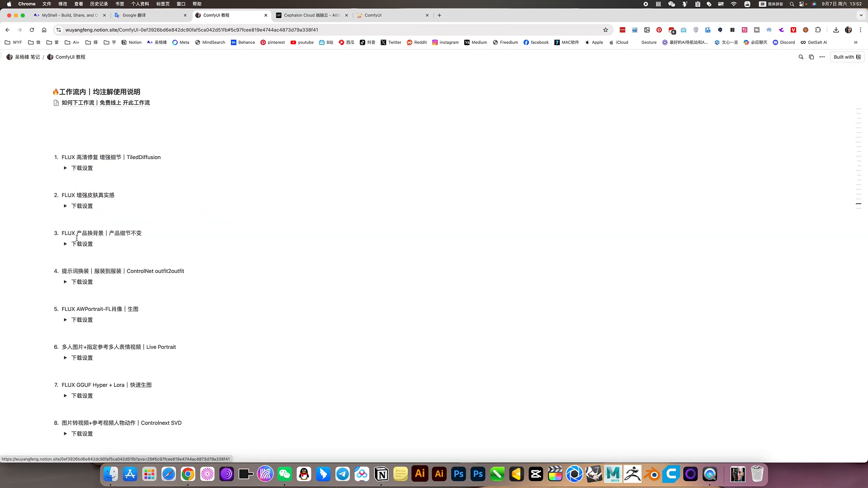
left_click_drag(62, 234, 143, 234)
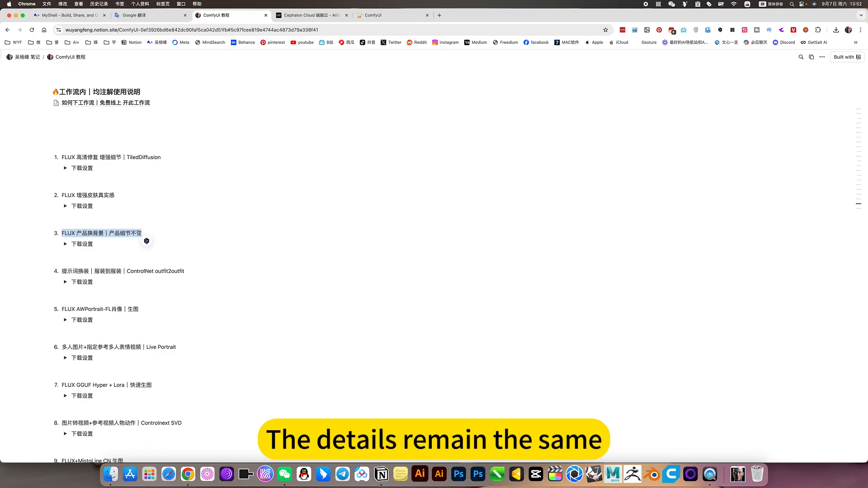
left_click(66, 244)
scroll(173, 299, "down", 15)
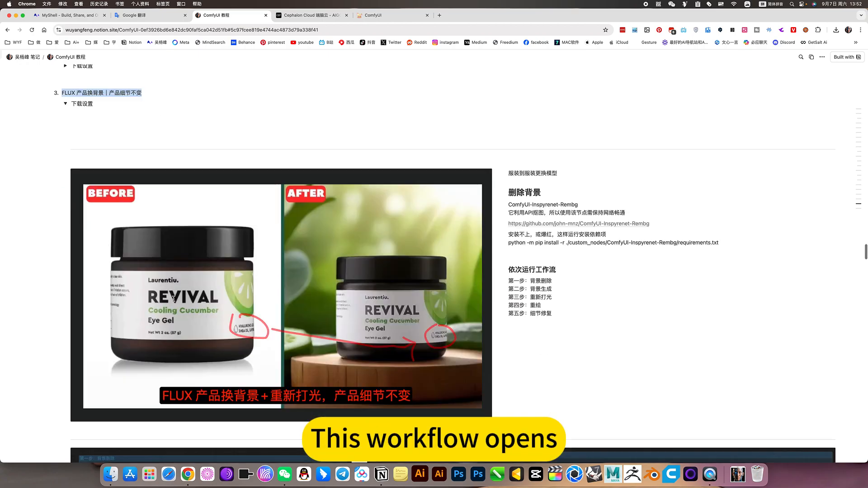
scroll(174, 298, "up", 15)
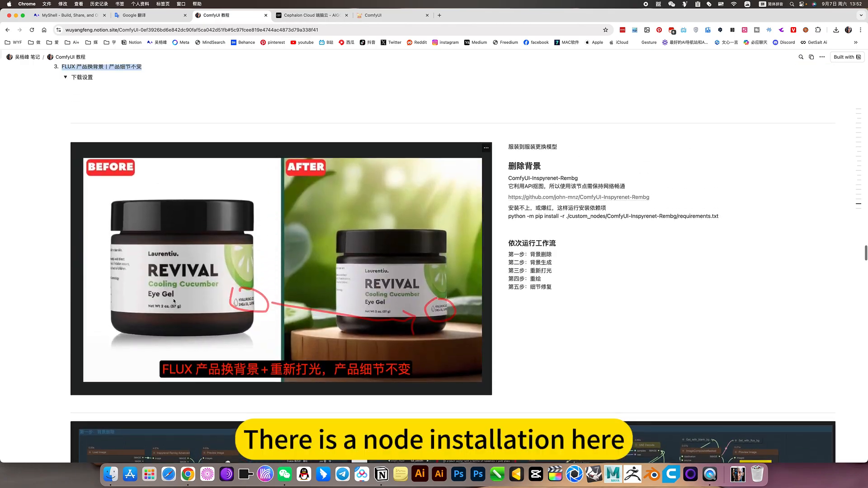
Read the installation notes and the annotated workflow step references in the expanded section, down to the workflow's JSON file.
scroll(344, 283, "down", 10)
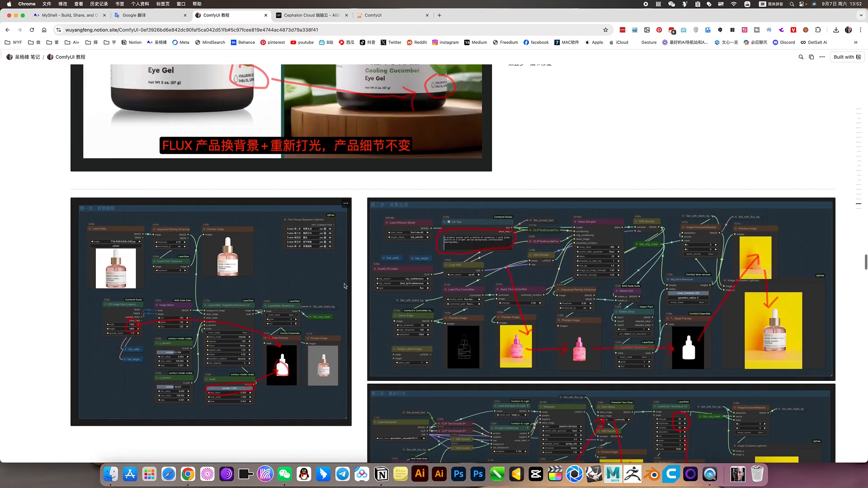
scroll(511, 294, "down", 15)
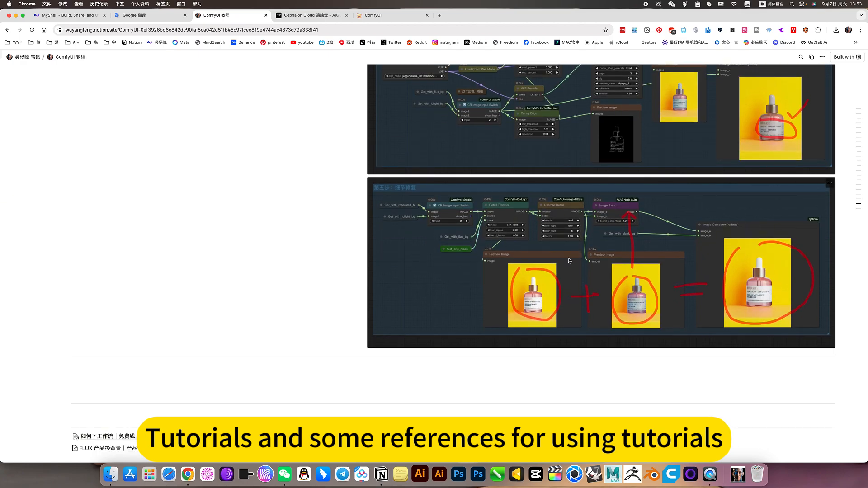
scroll(527, 262, "down", 3)
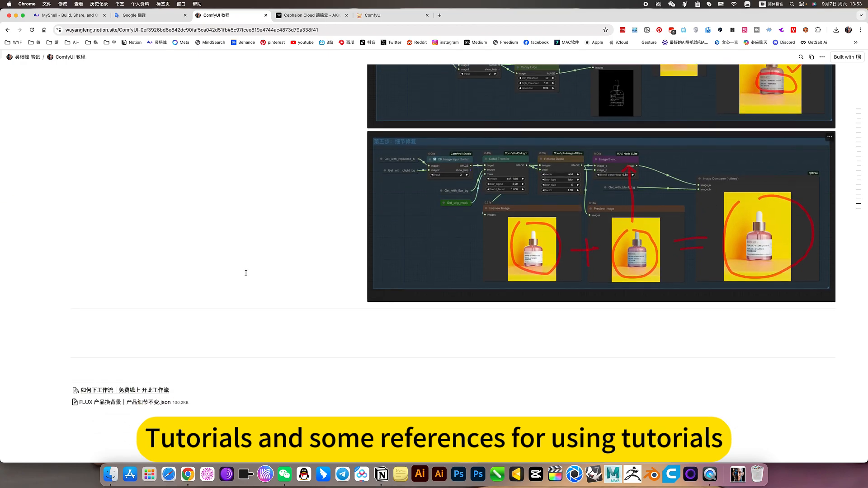
scroll(246, 273, "down", 5)
scroll(196, 292, "up", 20)
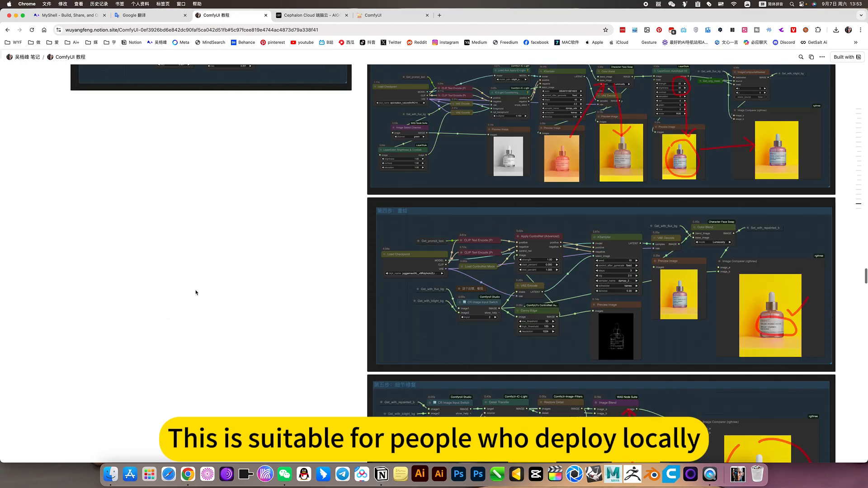
scroll(195, 293, "up", 20)
Collapse 下载设置 under FLUX 产品换背景｜产品细节不变 in the notes list.
left_click(66, 349)
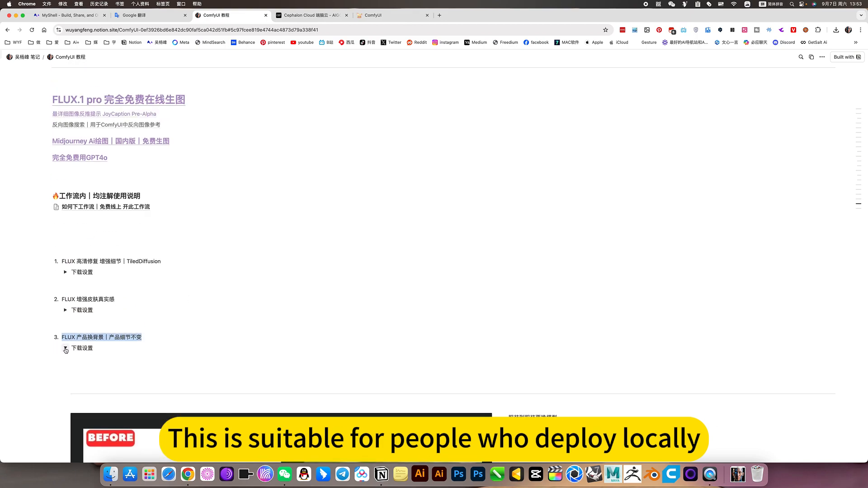
left_click(65, 349)
left_click(116, 299)
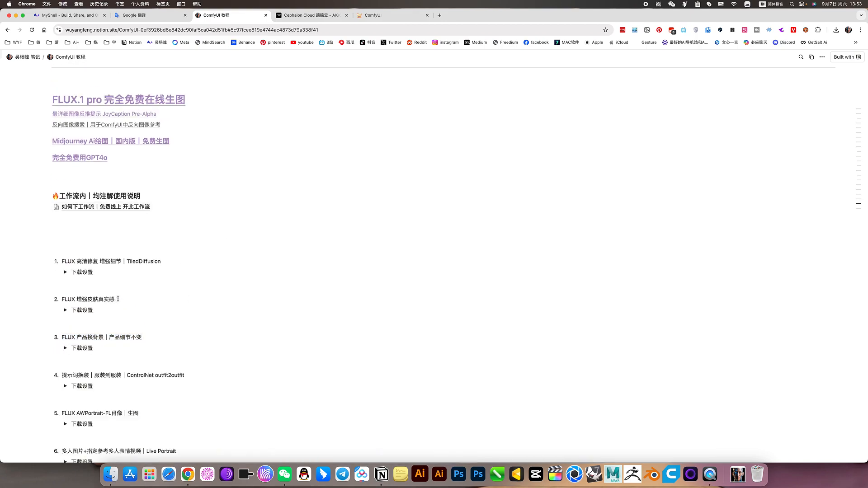
Return to the FLUX product background workflow in ComfyUI and look over its five stacked node groups.
left_click(390, 17)
left_click_drag(554, 183, 501, 155)
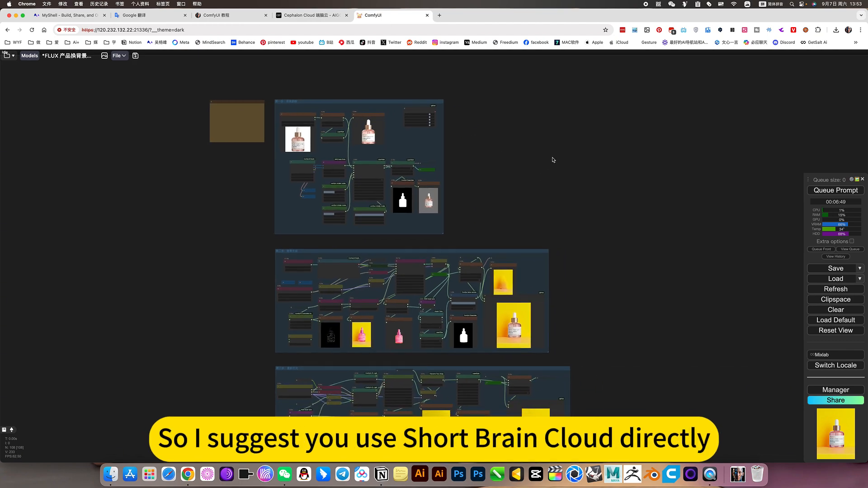
scroll(584, 284, "down", 5)
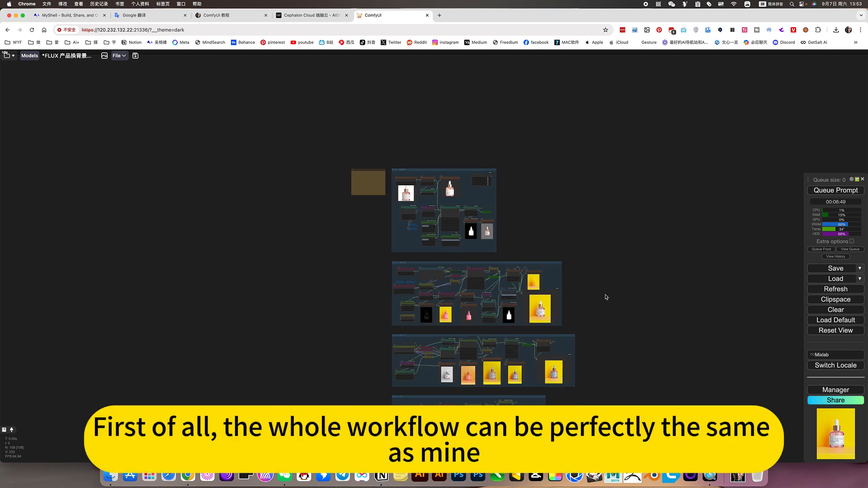
left_click_drag(604, 297, 579, 217)
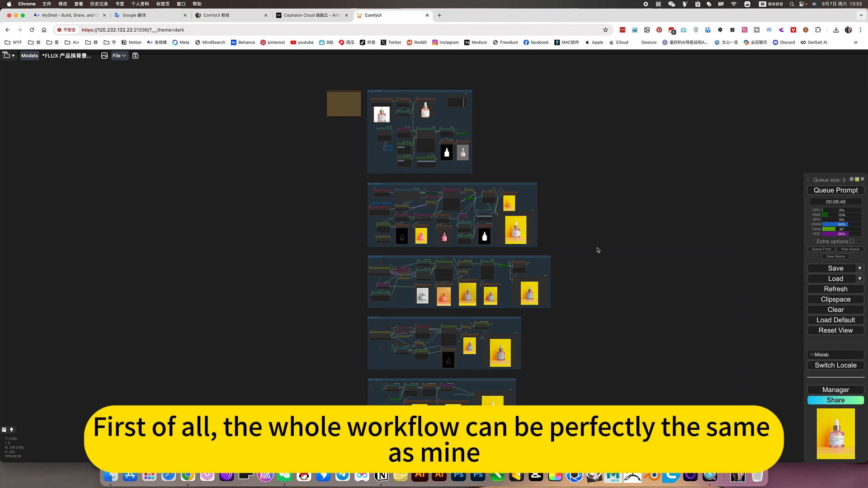
left_click_drag(598, 231, 591, 238)
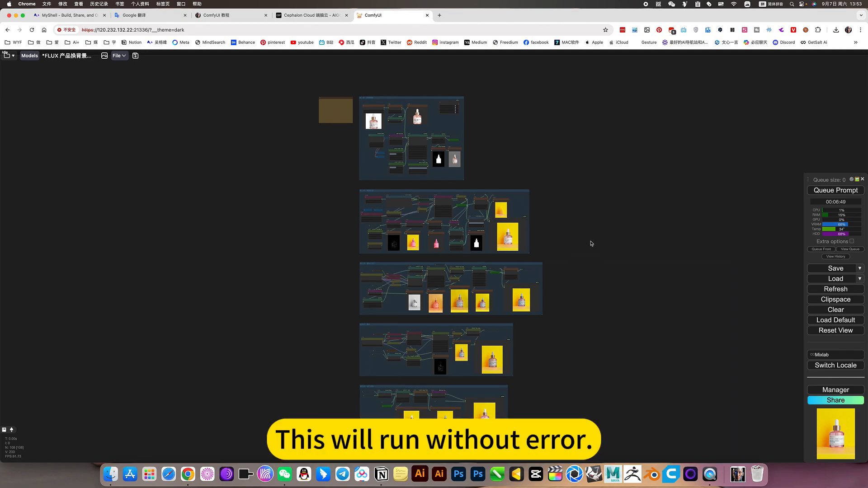
left_click_drag(515, 153, 544, 192)
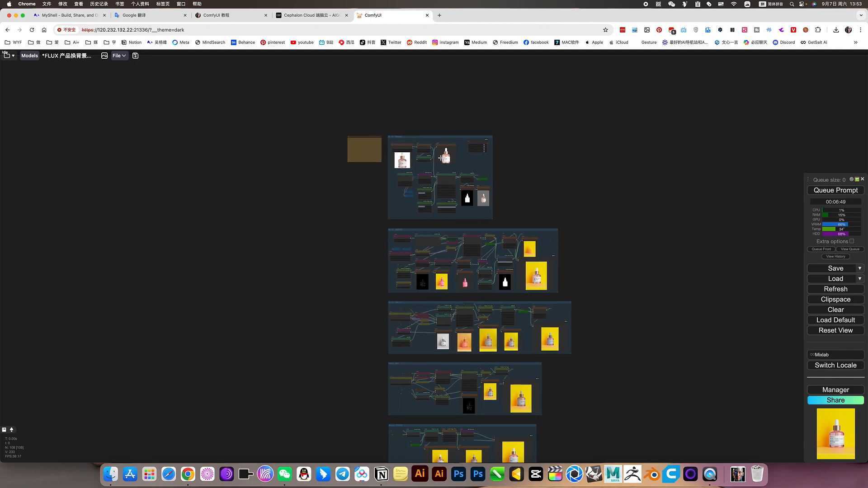
Look over the author's note and the first group, 第一步：背景删除, and return to the overview of all groups.
scroll(441, 157, "up", 10)
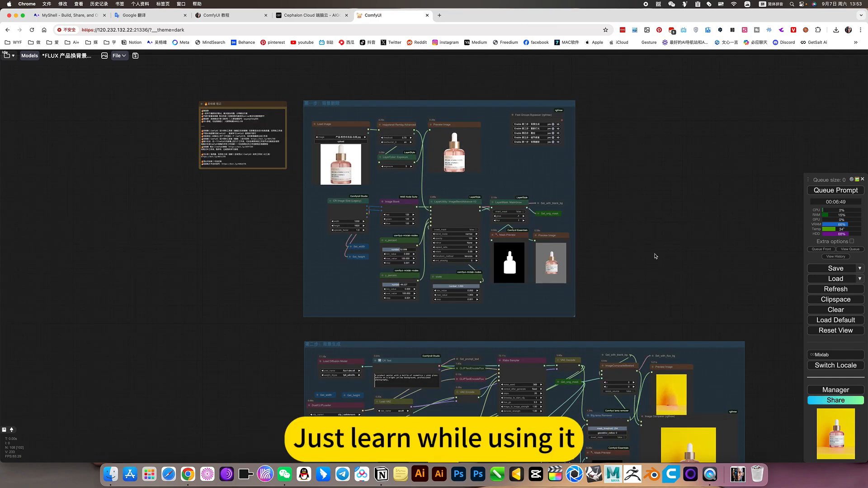
left_click_drag(616, 206, 622, 227)
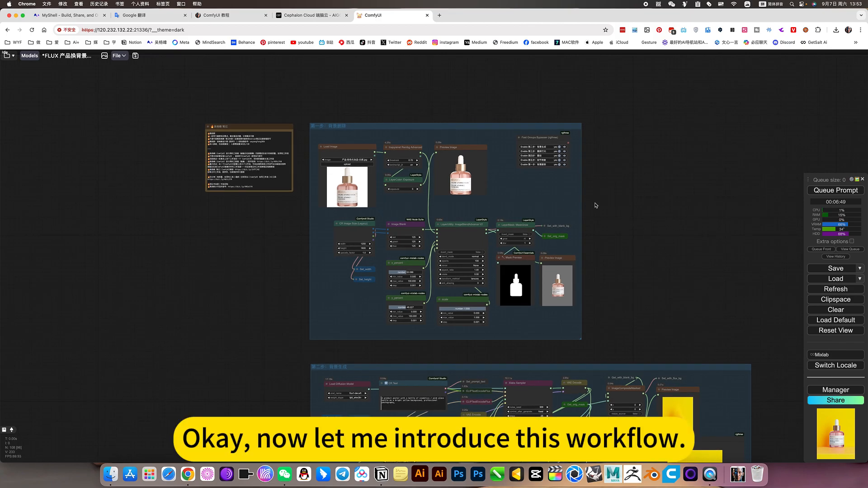
scroll(594, 206, "up", 5)
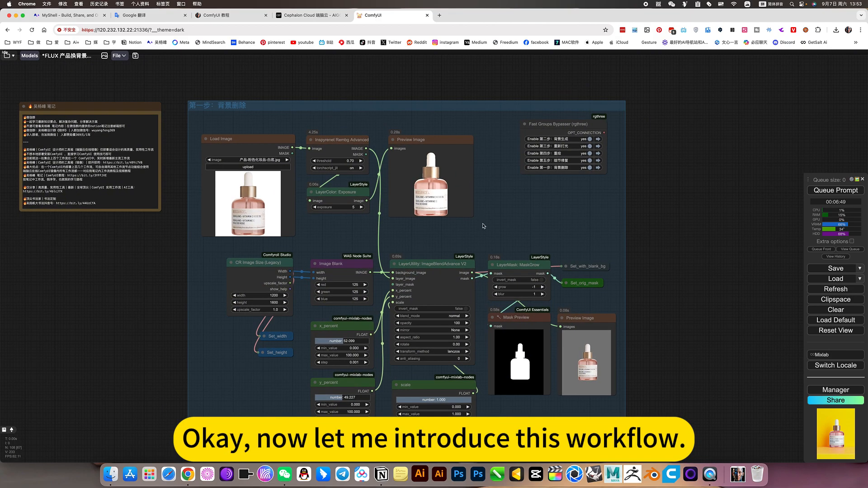
scroll(685, 230, "down", 10)
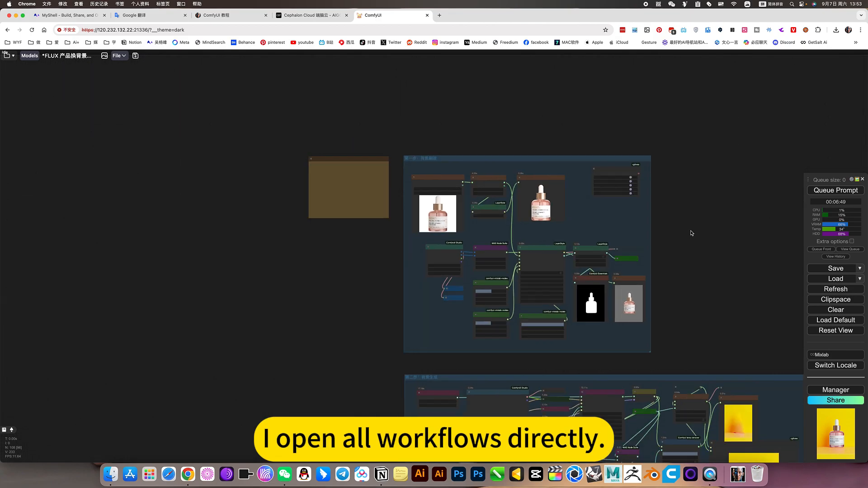
left_click_drag(738, 261, 478, 100)
left_click_drag(579, 241, 569, 275)
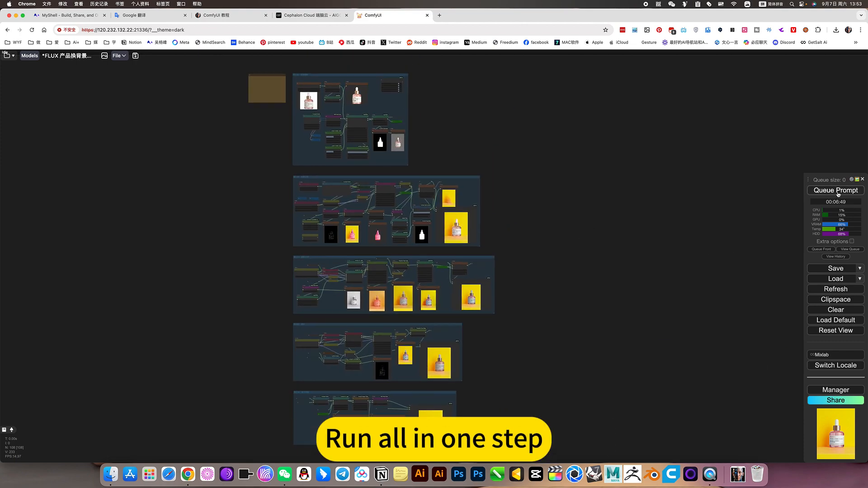
Inspect the product image, its cutout preview and the Fast Groups Bypasser switches in 第一步：背景删除.
scroll(455, 213, "up", 5)
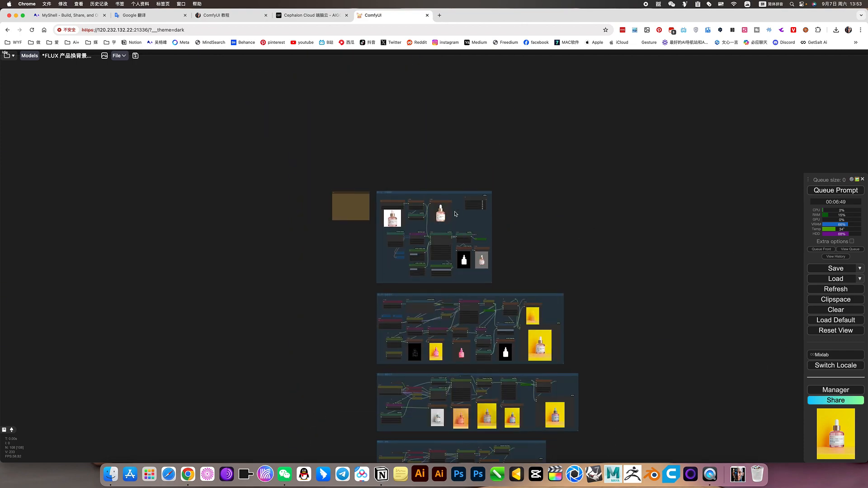
scroll(455, 214, "up", 5)
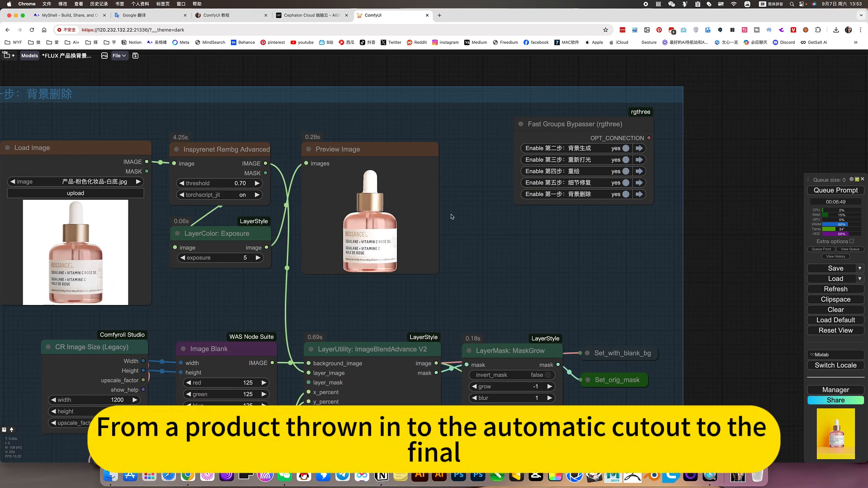
scroll(458, 241, "down", 10)
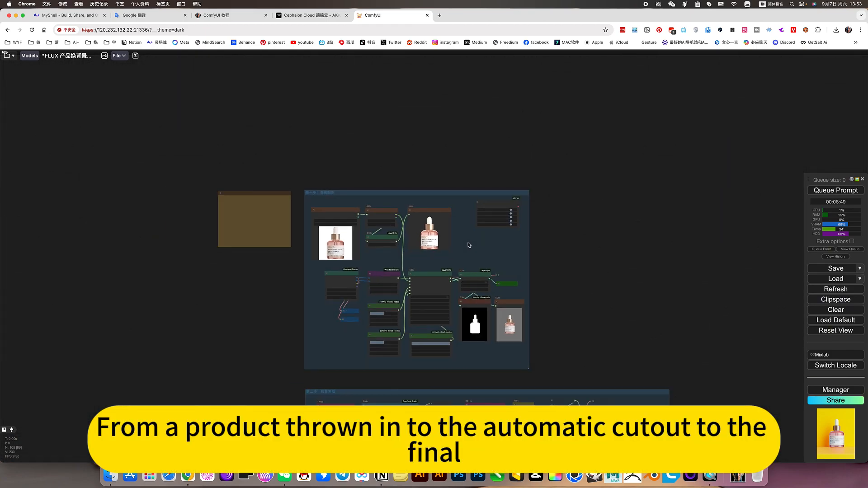
Inspect the Detail Transfer and Restore Detail nodes and their two preview images in 第五步：细节修复.
scroll(544, 244, "down", 6)
left_click_drag(578, 362, 558, 161)
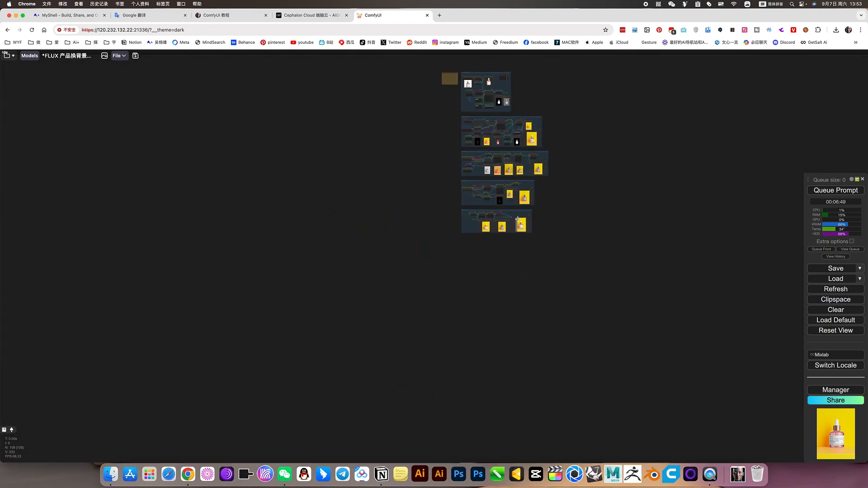
scroll(523, 223, "up", 5)
scroll(526, 222, "up", 10)
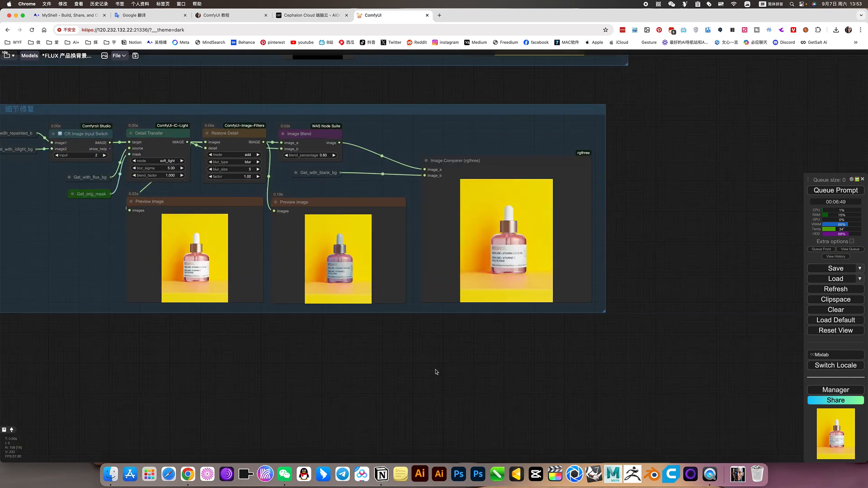
left_click_drag(500, 375, 747, 398)
scroll(518, 359, "up", 8)
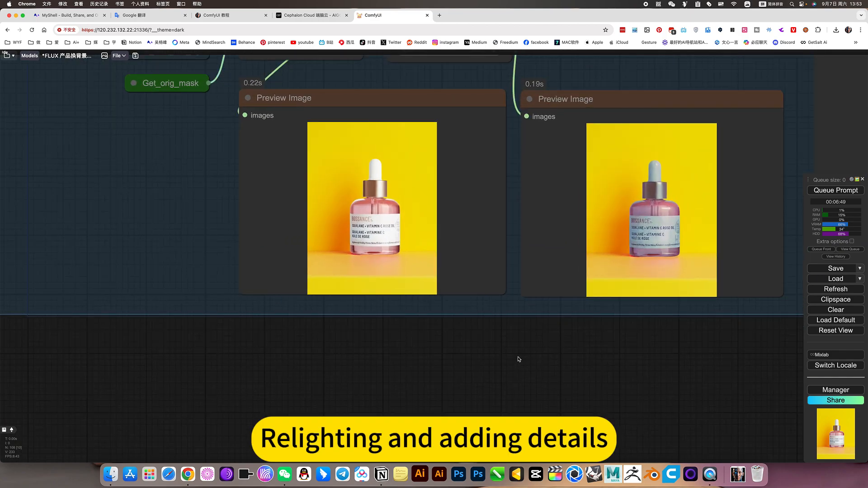
left_click_drag(495, 362, 494, 421)
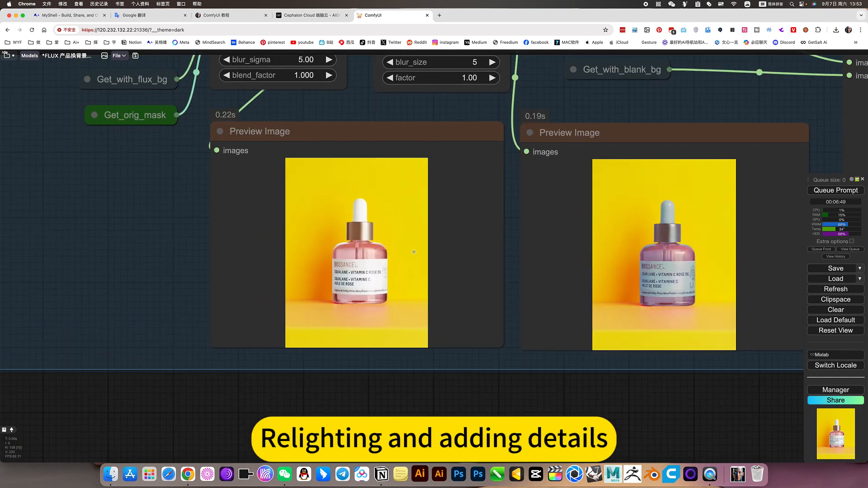
scroll(363, 248, "down", 6)
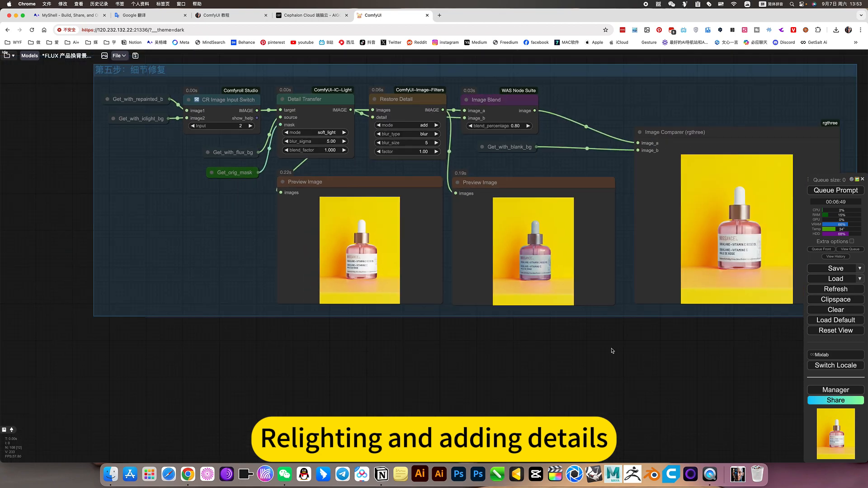
Check the final output against the blank-background product in the Image Comparer of the detail repair group.
left_click_drag(612, 350, 390, 398)
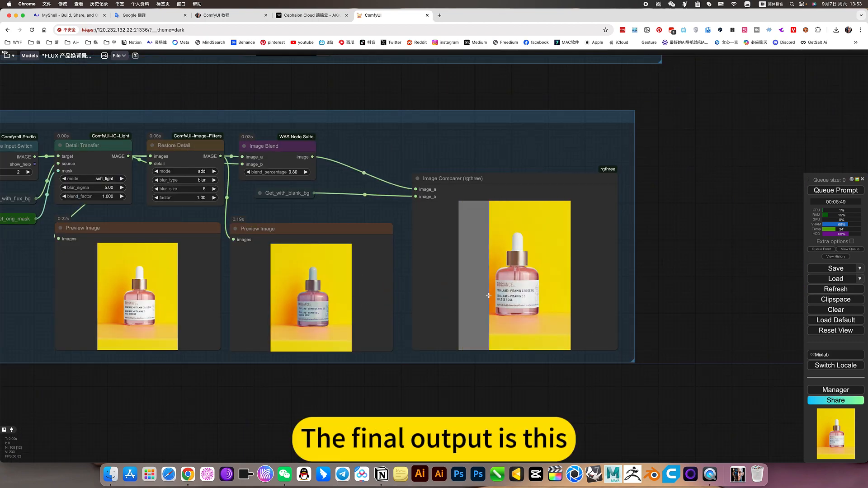
scroll(545, 356, "up", 7)
scroll(545, 355, "down", 5)
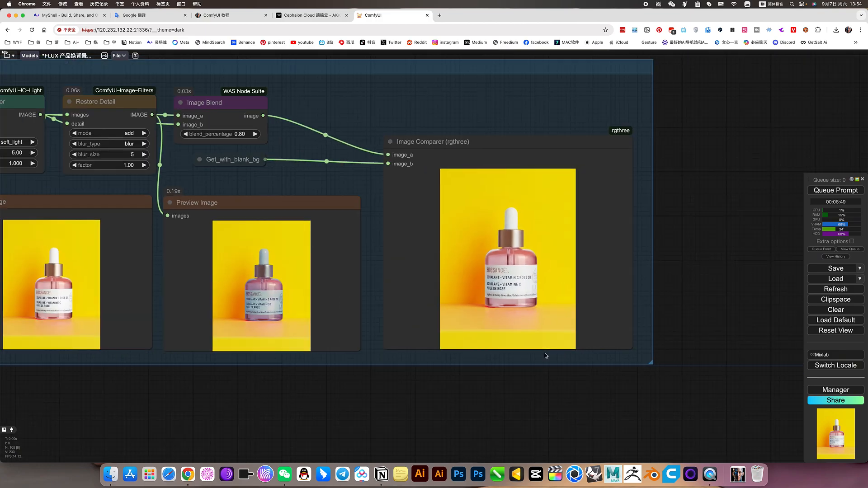
Trace the workflow back to the CR Text background prompt in 第二步：背景生成 and view all five groups.
scroll(545, 356, "down", 10)
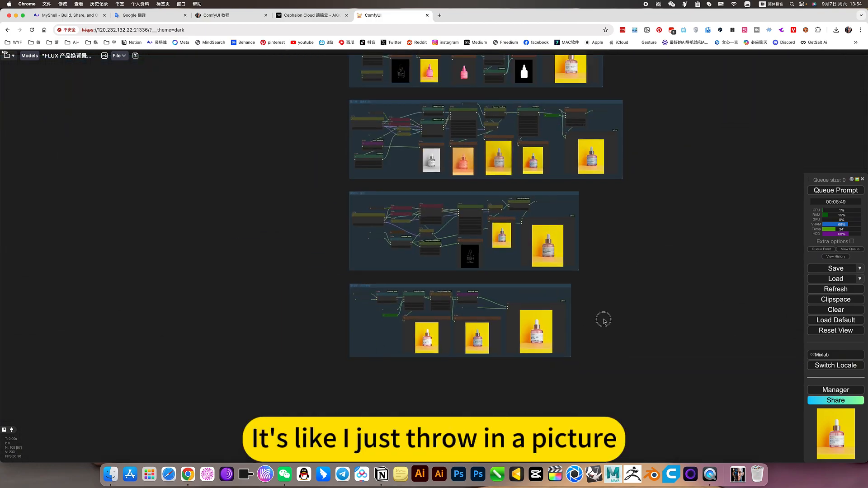
scroll(603, 320, "down", 5)
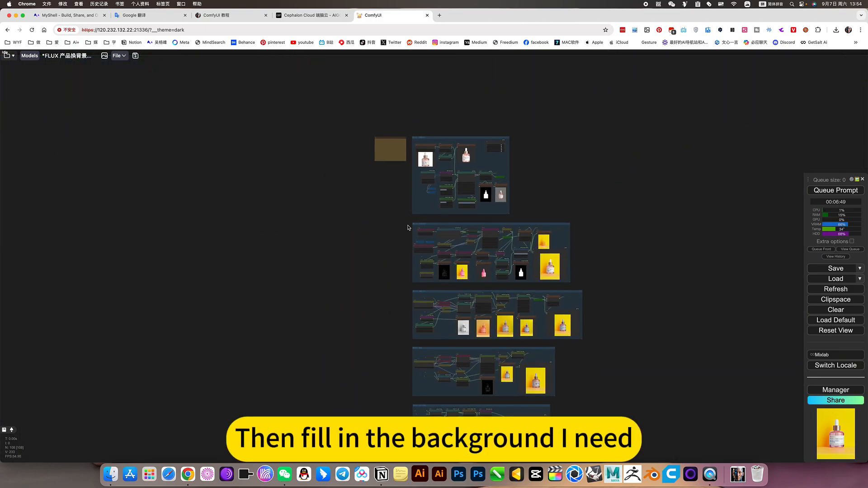
scroll(430, 246, "up", 12)
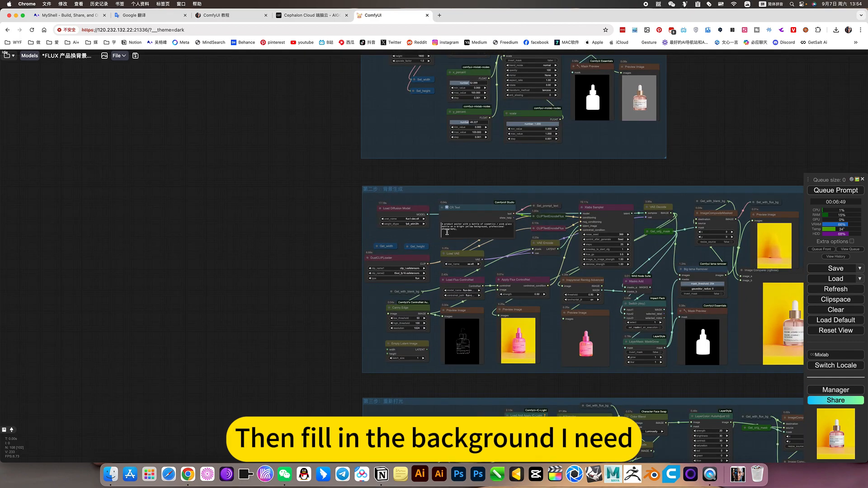
scroll(641, 360, "down", 8)
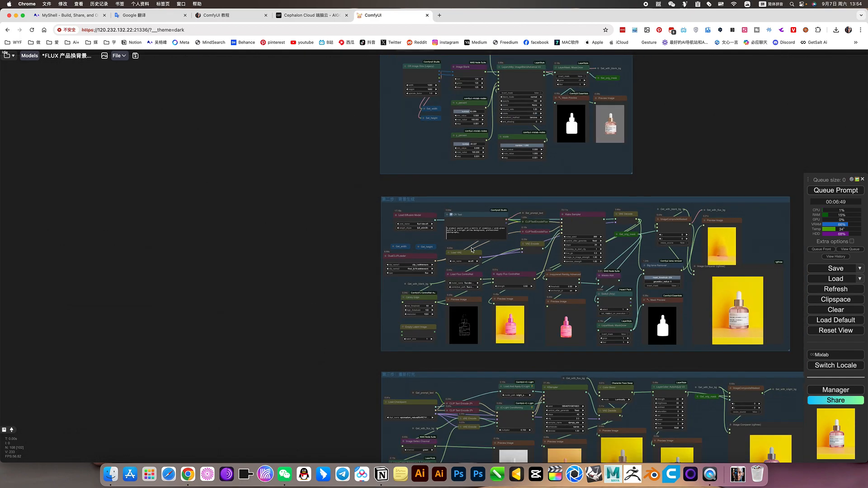
scroll(641, 360, "down", 3)
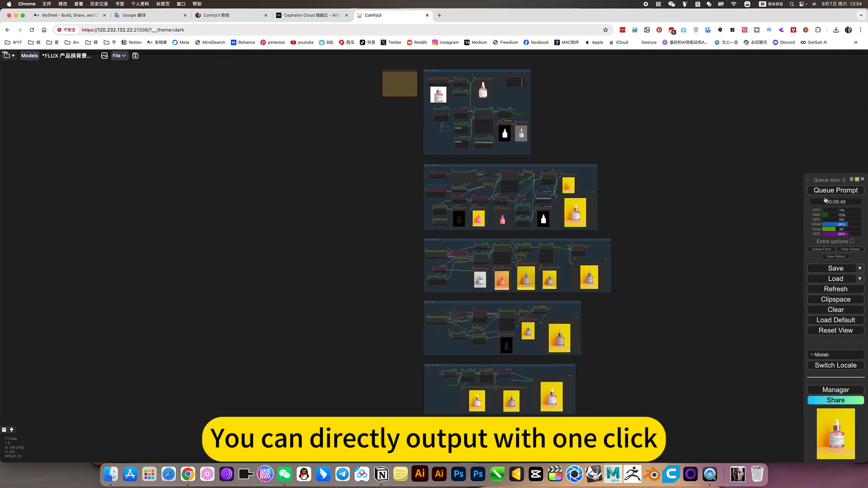
Compare the bottle's label details before and after the background change in the last group's Image Comparer.
scroll(706, 323, "down", 2)
scroll(540, 355, "up", 10)
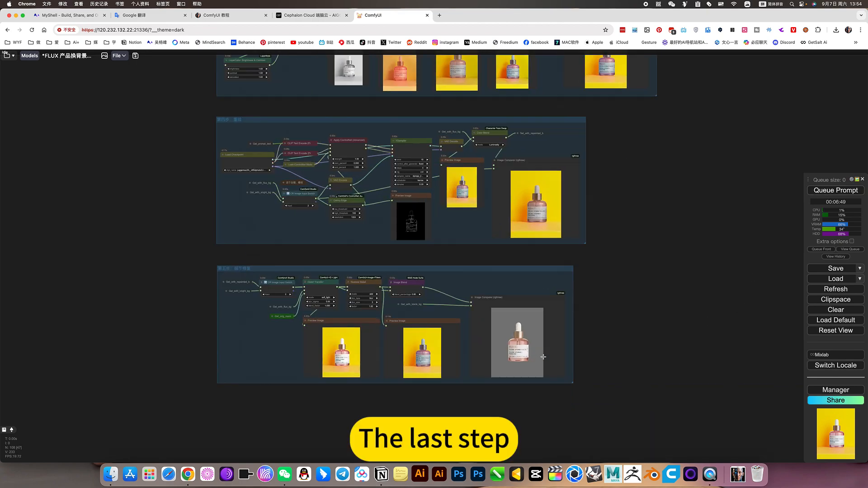
scroll(543, 357, "up", 5)
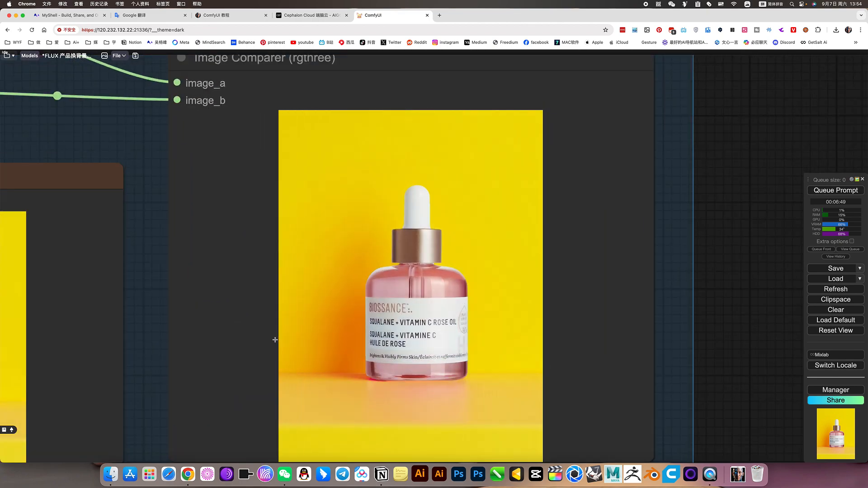
scroll(286, 337, "up", 5)
scroll(285, 337, "up", 3)
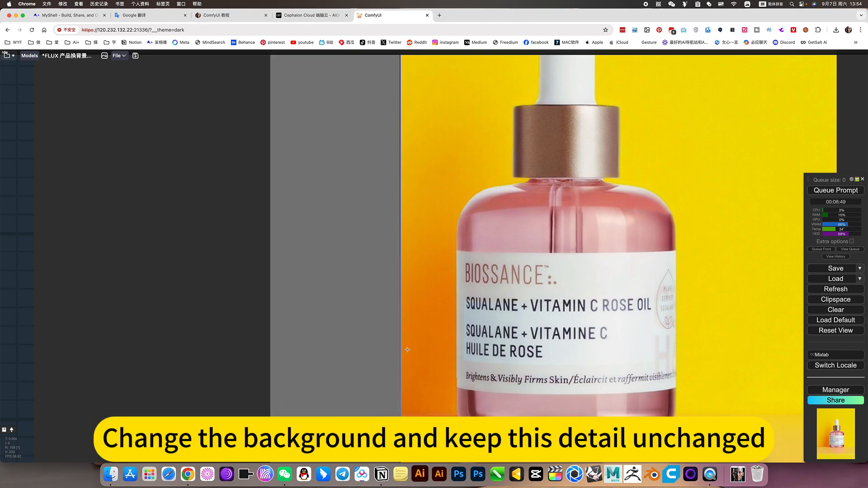
scroll(651, 378, "up", 5)
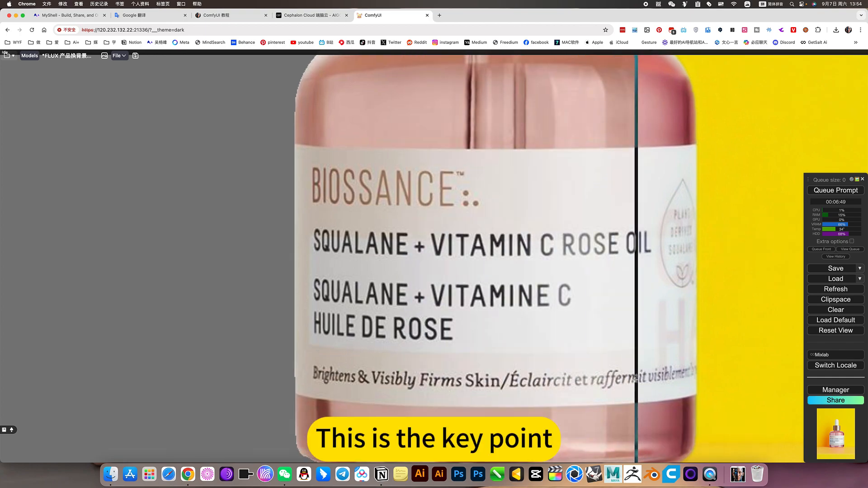
Return from the last group's Image Comparer to an overview of all the workflow groups.
scroll(211, 344, "down", 2)
scroll(210, 344, "down", 10)
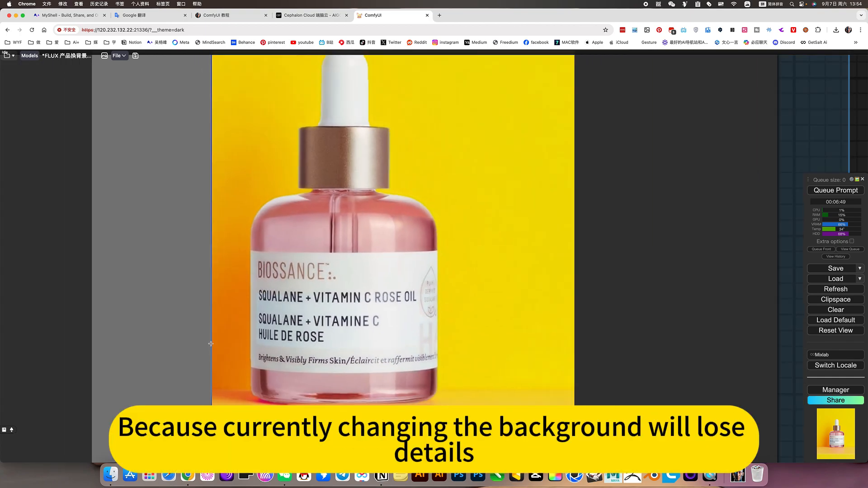
scroll(210, 343, "down", 7)
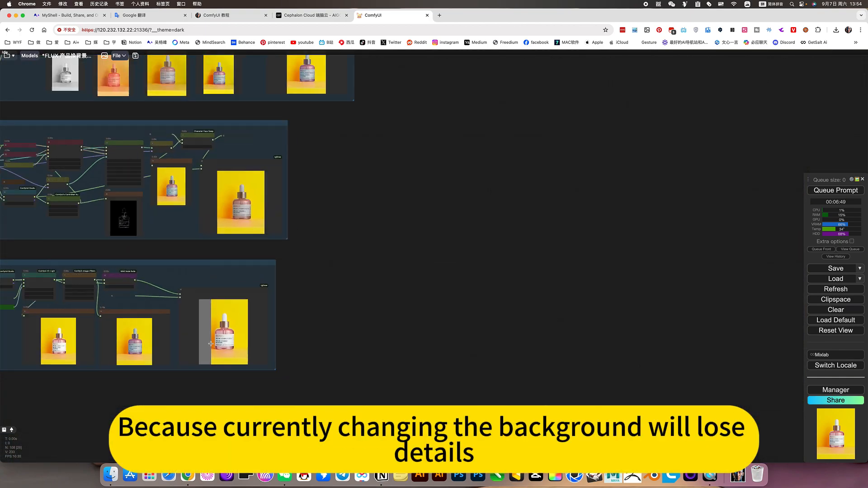
left_click_drag(319, 244, 538, 450)
scroll(533, 368, "down", 1)
scroll(534, 367, "down", 12)
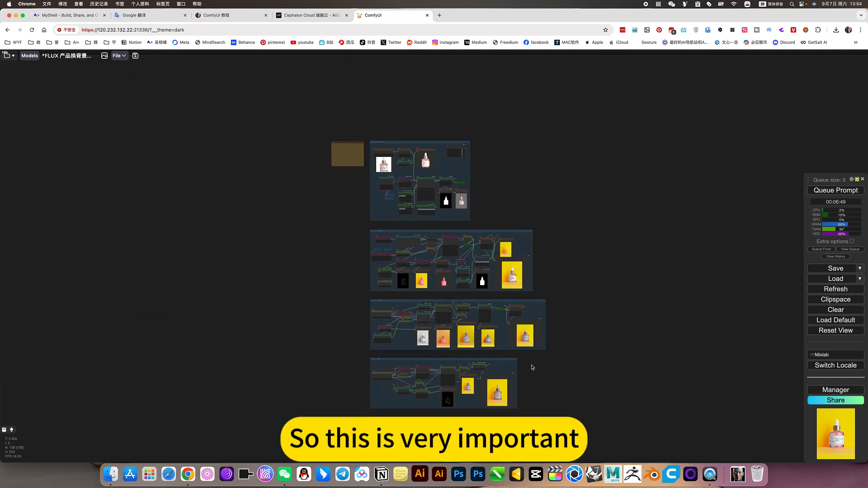
Examine the FLUX model, prompt and ControlNet nodes in the 第二步：背景生成 group.
scroll(488, 284, "up", 6)
scroll(524, 289, "up", 4)
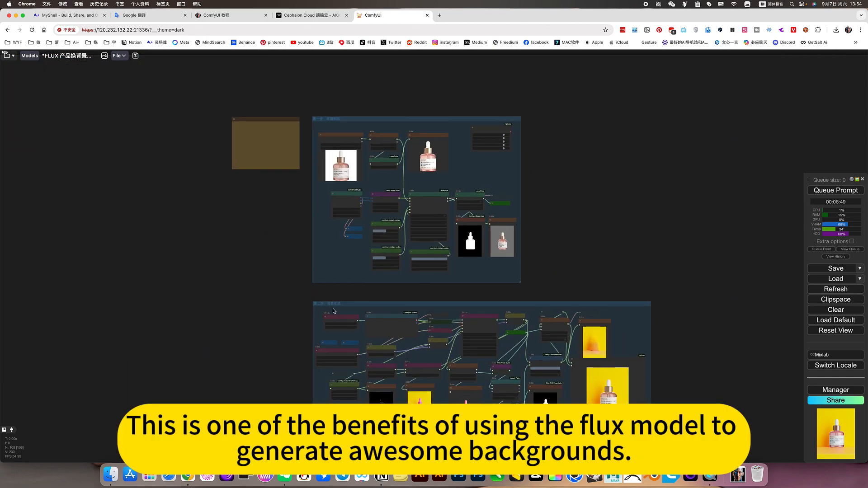
scroll(333, 311, "up", 5)
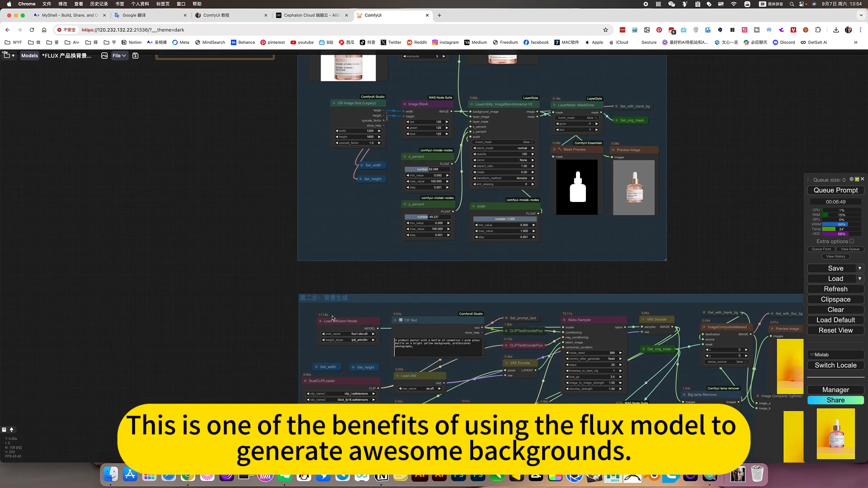
left_click_drag(232, 333, 196, 272)
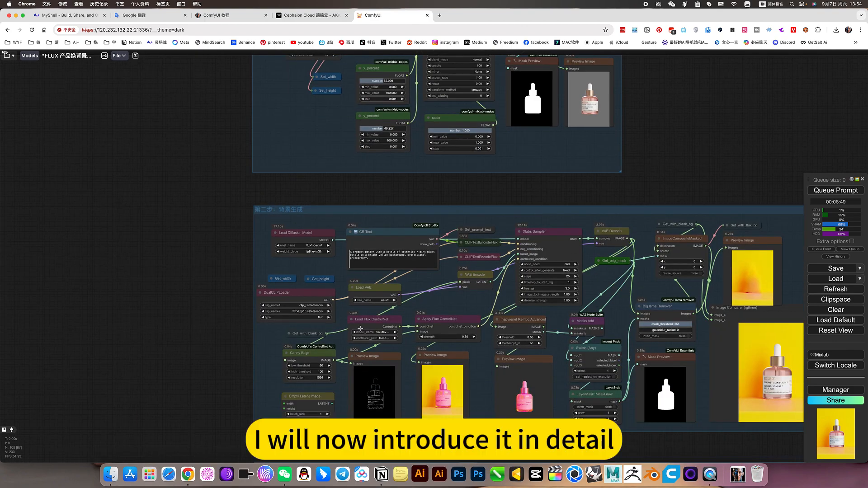
Inspect the Inspyrenet Rembg Advanced and LayerColor: Exposure nodes in the 第一步：背景删除 group.
left_click_drag(708, 129, 671, 326)
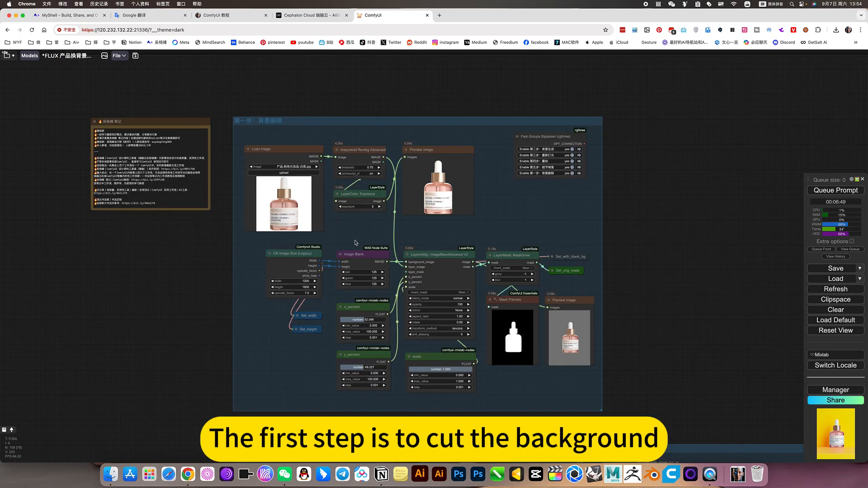
scroll(355, 242, "up", 5)
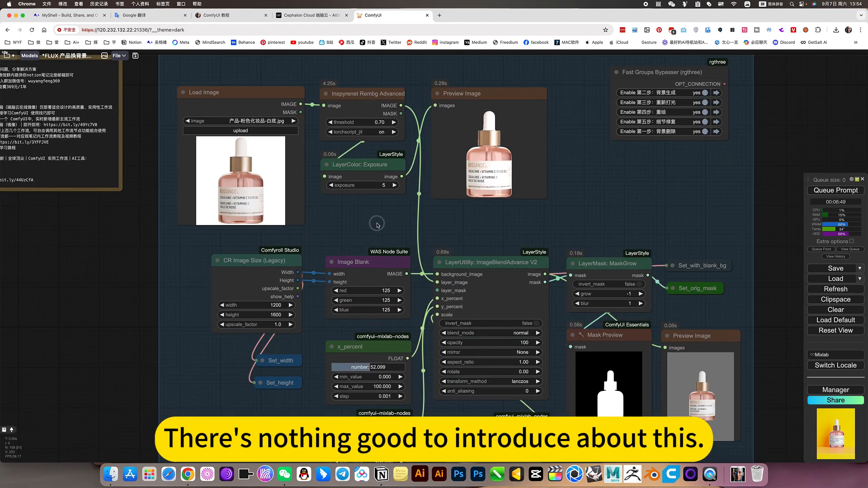
left_click_drag(378, 225, 355, 226)
left_click(345, 98)
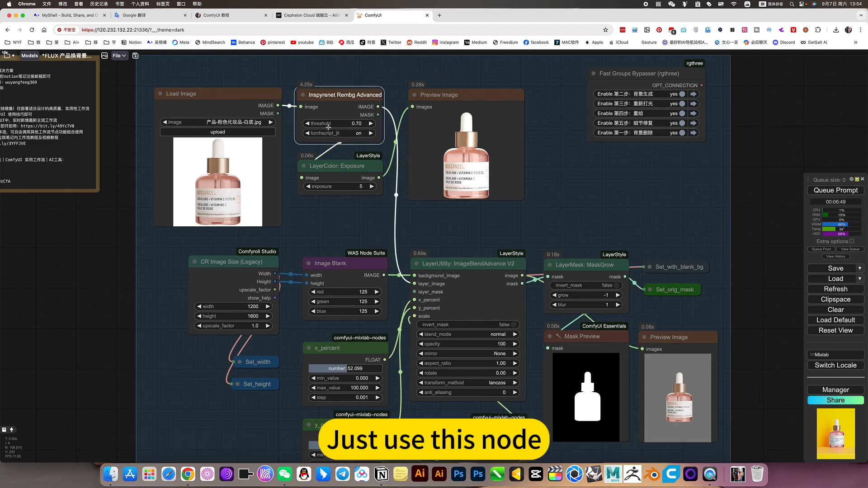
left_click(325, 168)
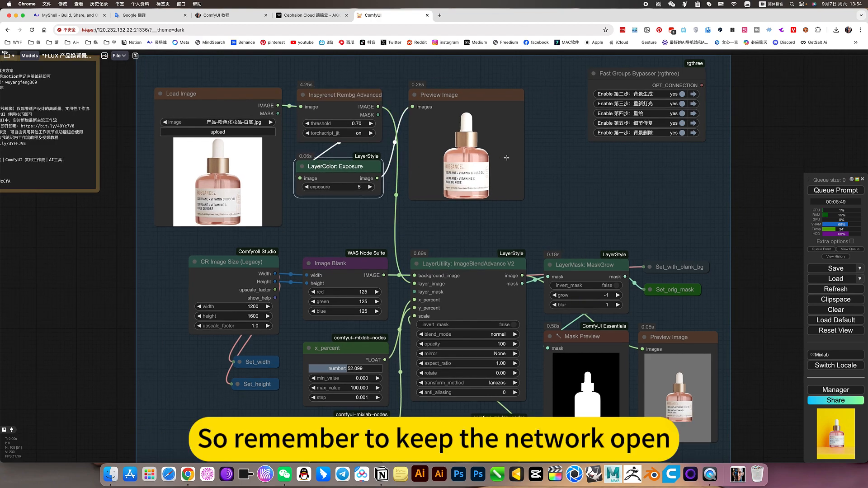
Review the output size in the CR Image Size (Legacy) node and confirm its width as 1200.
left_click_drag(560, 195, 566, 131)
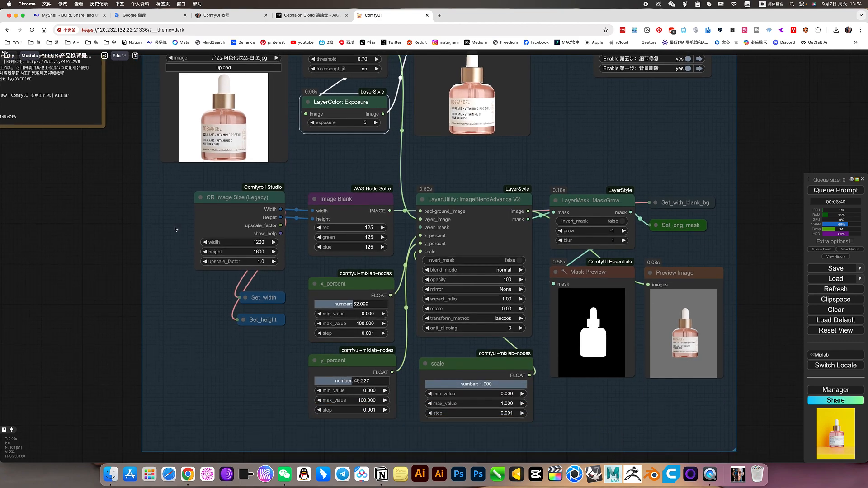
left_click(248, 199)
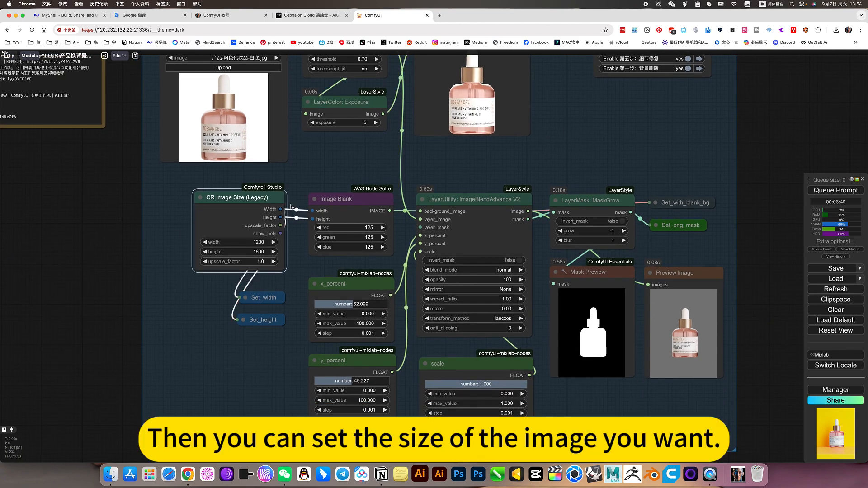
left_click_drag(357, 158, 362, 171)
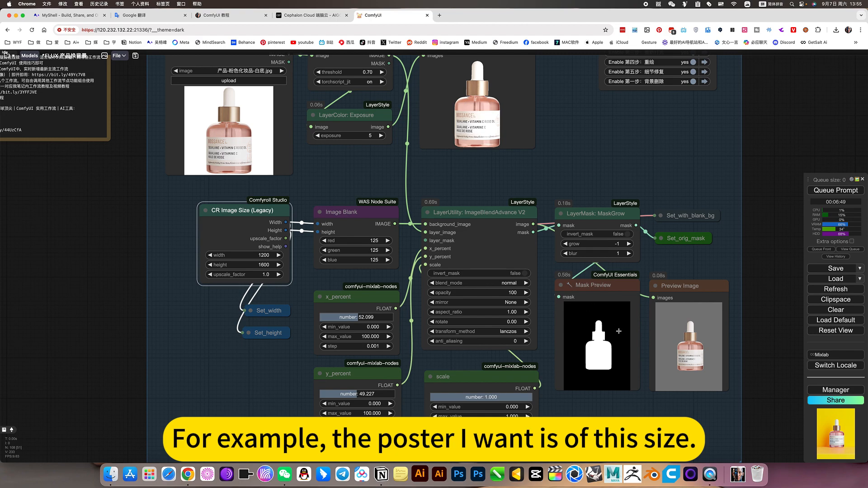
left_click(261, 255)
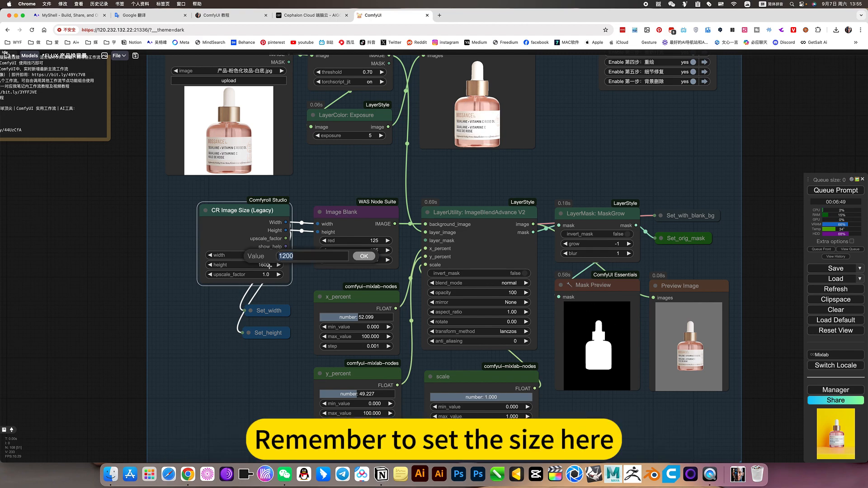
left_click(362, 256)
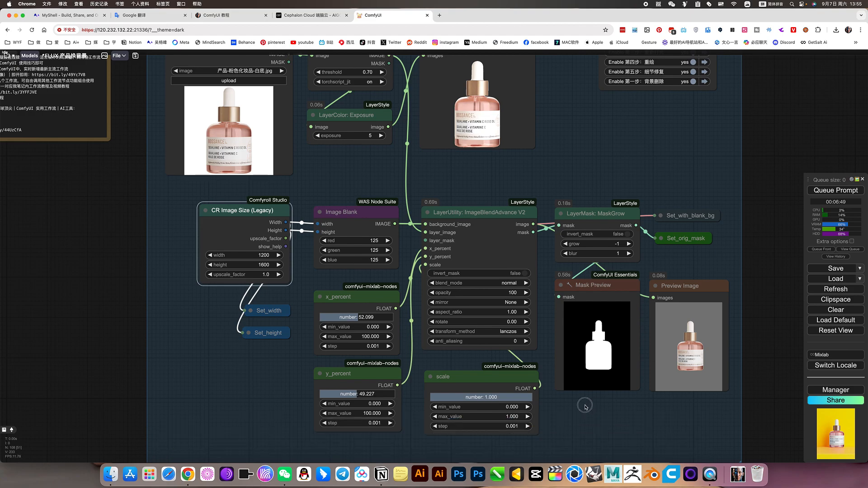
Inspect the scale, x_percent and y_percent nodes that control the product's size and position in the picture.
left_click_drag(585, 405, 546, 382)
scroll(454, 373, "up", 1)
scroll(453, 374, "up", 3)
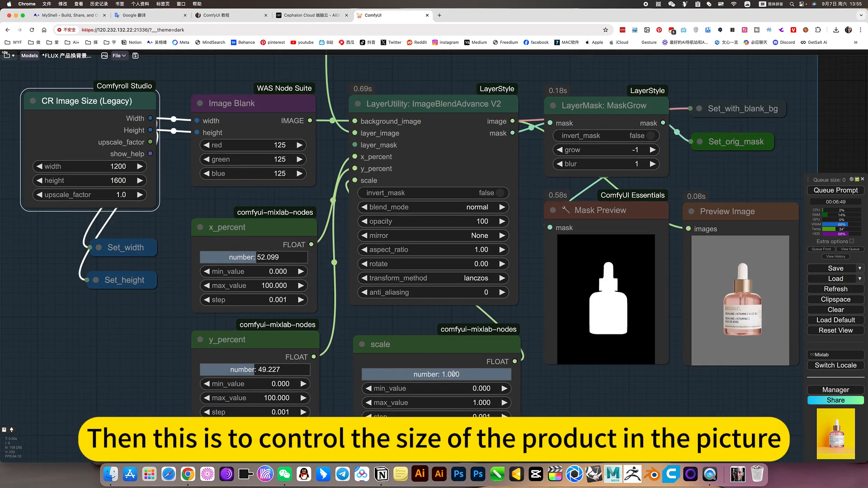
left_click(441, 342)
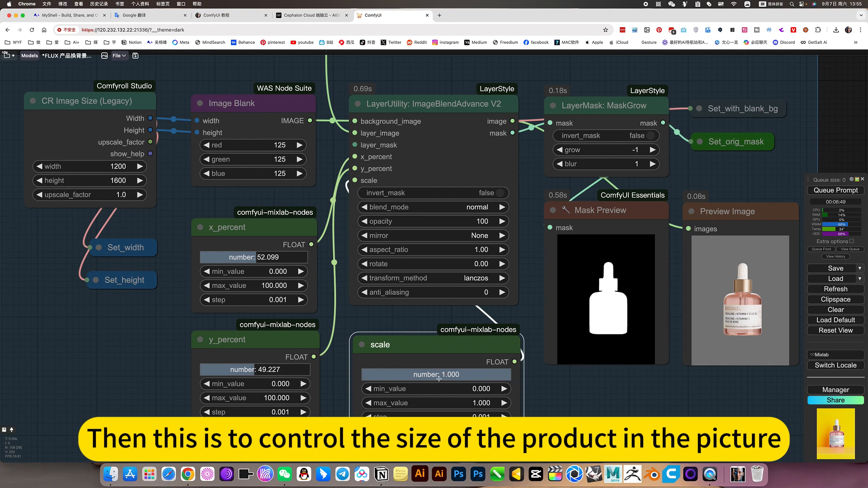
left_click(262, 231)
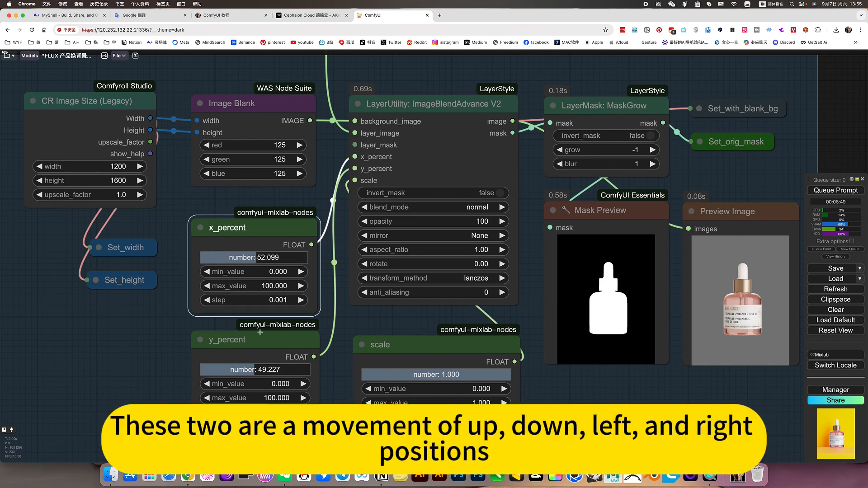
left_click(257, 337)
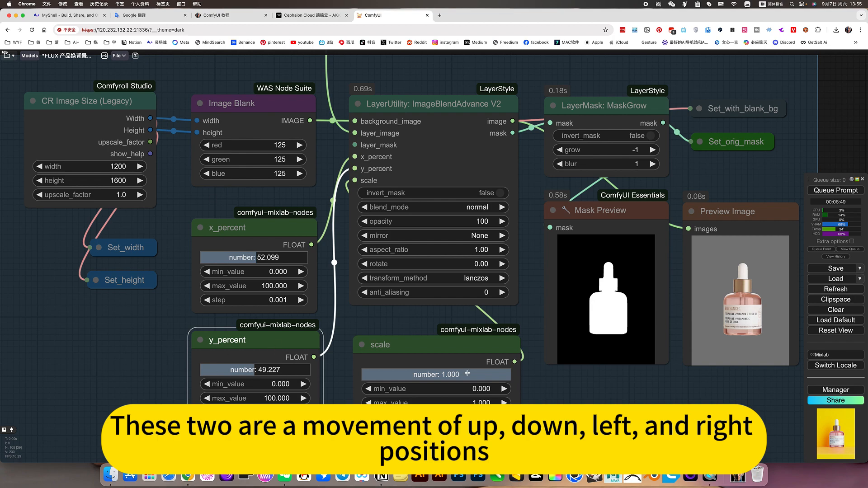
Set the scale node's number to 0.533 to shrink the product in the picture.
left_click_drag(473, 375, 434, 381)
scroll(703, 184, "down", 9)
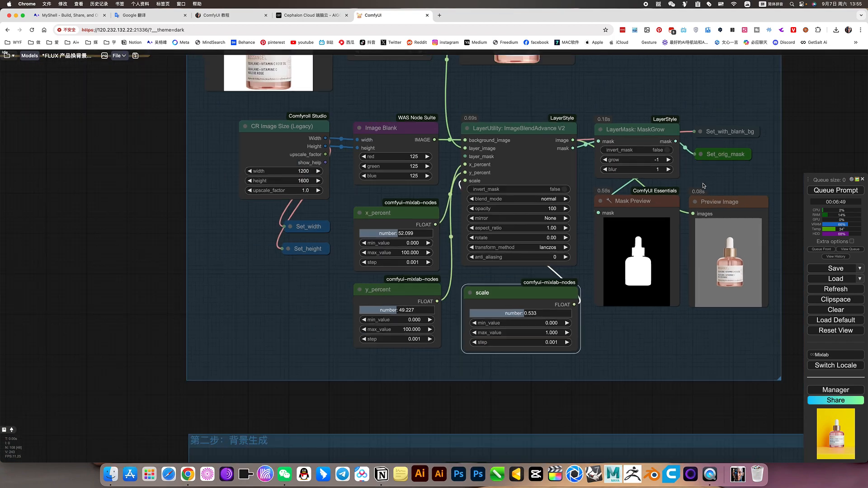
left_click_drag(769, 140, 652, 226)
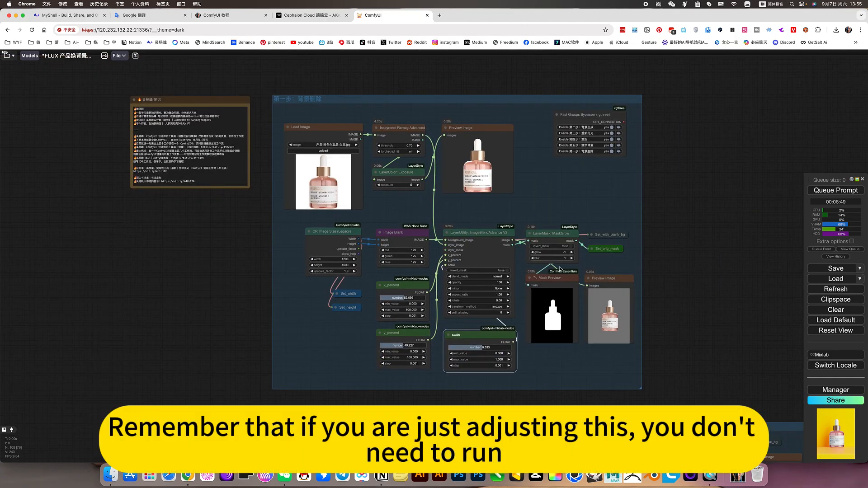
scroll(690, 307, "up", 4)
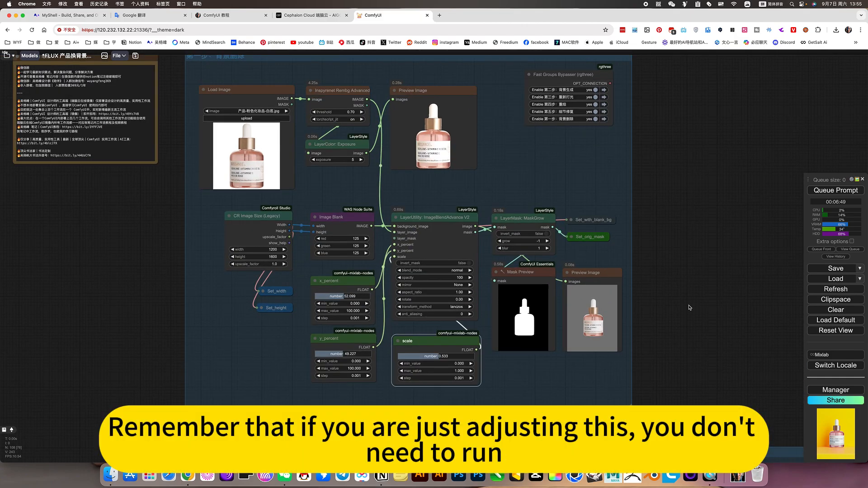
Disable steps two to five in the Fast Groups Bypasser, leaving only 第一步：背景删除 enabled.
left_click_drag(678, 152, 711, 326)
scroll(588, 201, "up", 5)
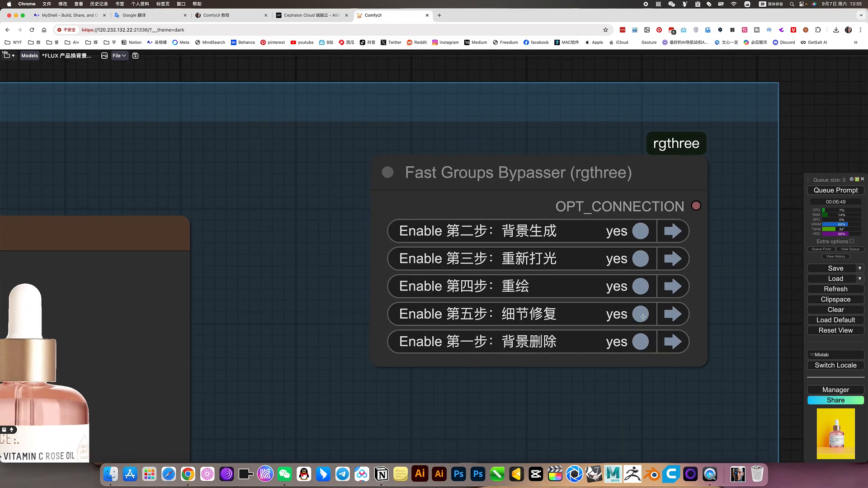
left_click(642, 317)
left_click(640, 286)
left_click(641, 258)
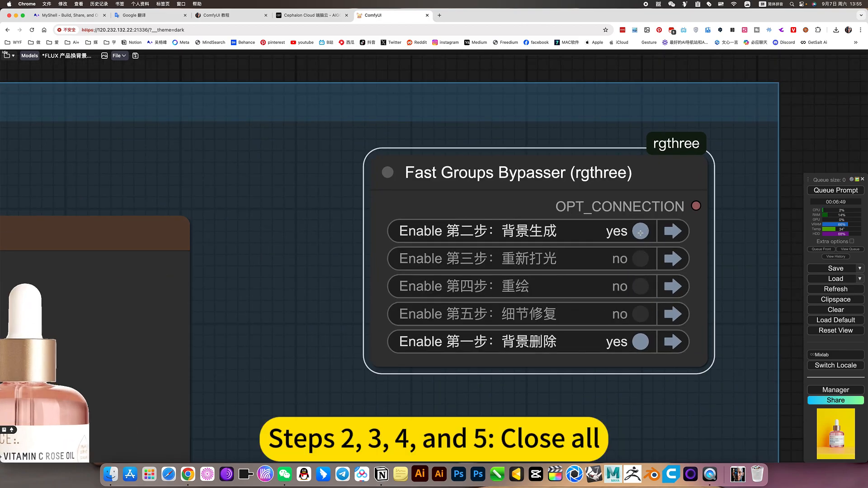
left_click(641, 232)
Run the background removal group on its own and check the resized product in Mask Preview and Preview Image.
scroll(523, 305, "down", 10)
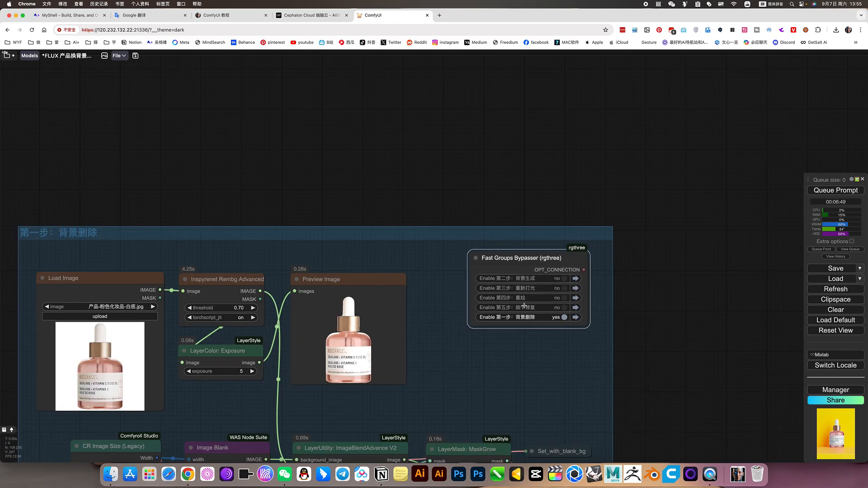
left_click_drag(697, 198, 703, 141)
scroll(595, 259, "up", 7)
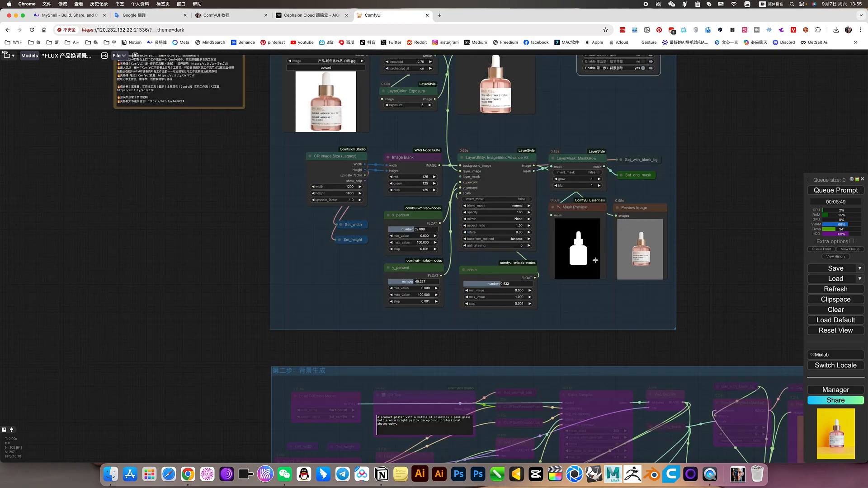
left_click_drag(747, 400, 735, 461)
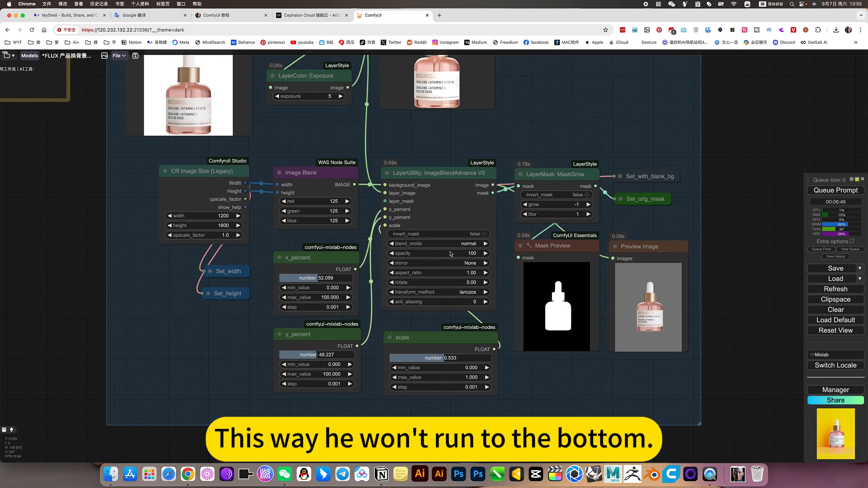
left_click(832, 192)
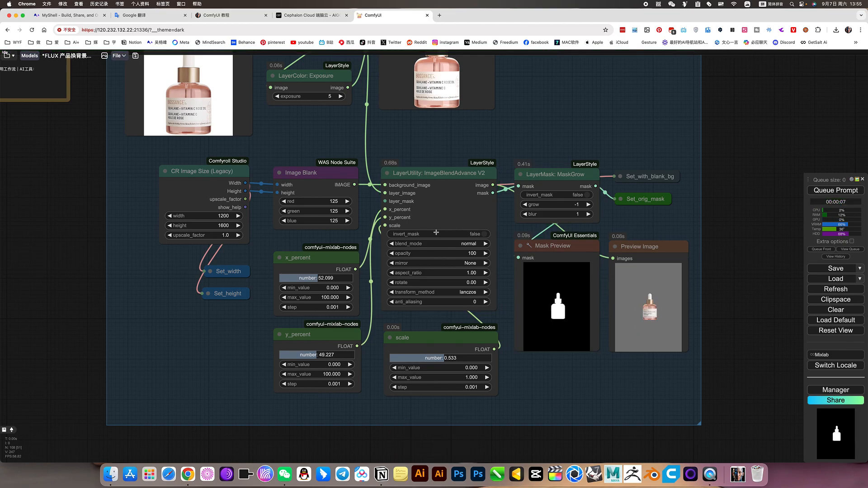
scroll(448, 307, "up", 4)
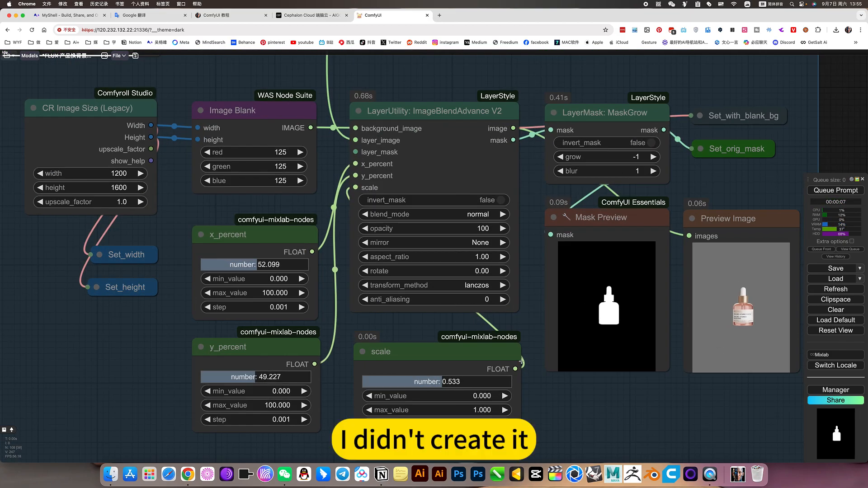
left_click_drag(562, 410, 549, 415)
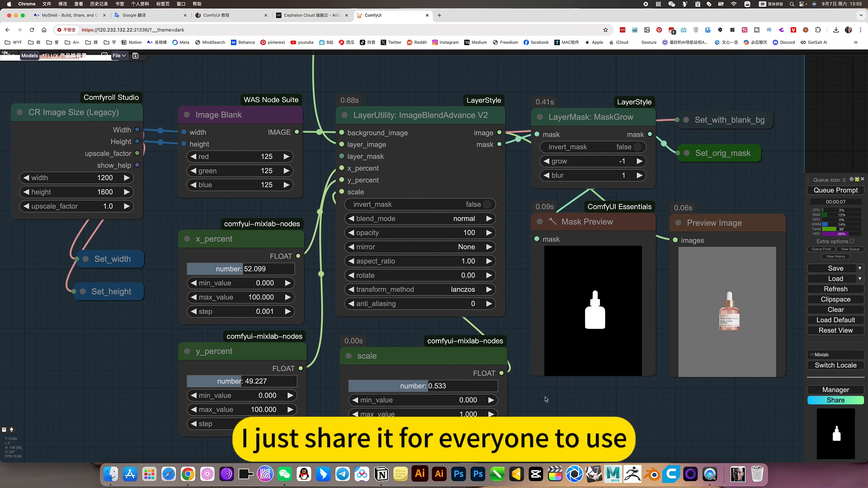
Nudge the scale node slightly, set its number back to 1.000 and run the workflow again.
left_click_drag(478, 361, 476, 360)
left_click(565, 399)
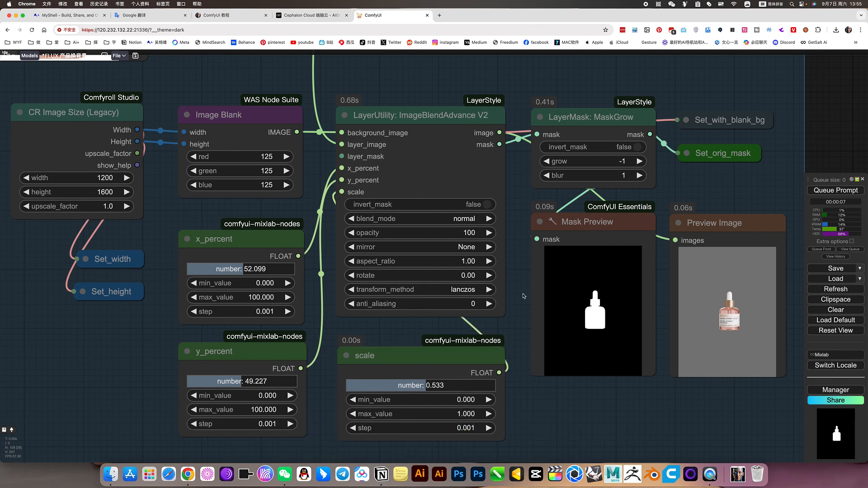
left_click_drag(428, 386, 546, 396)
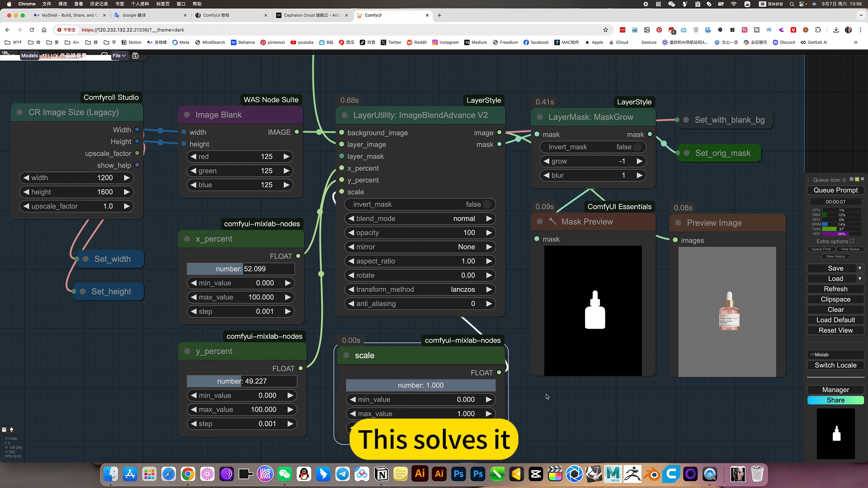
left_click(832, 191)
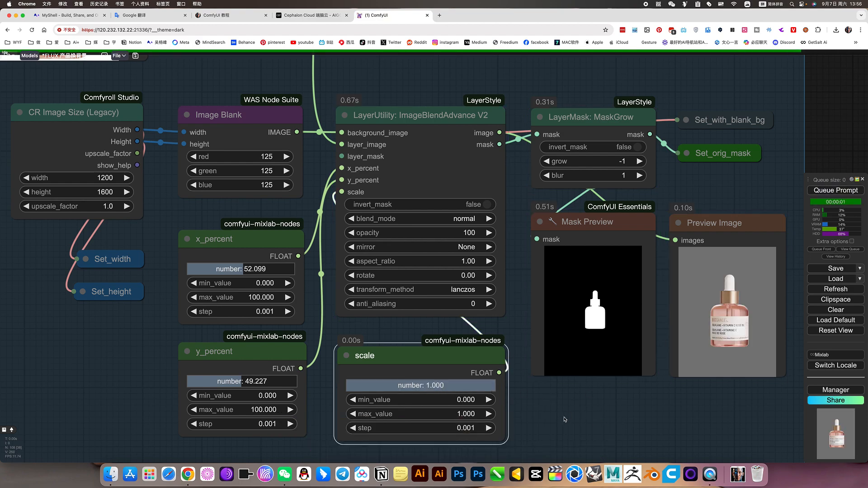
Set the y_percent node's number to 76.426 and run the workflow to shift the product vertically.
left_click_drag(574, 409, 610, 406)
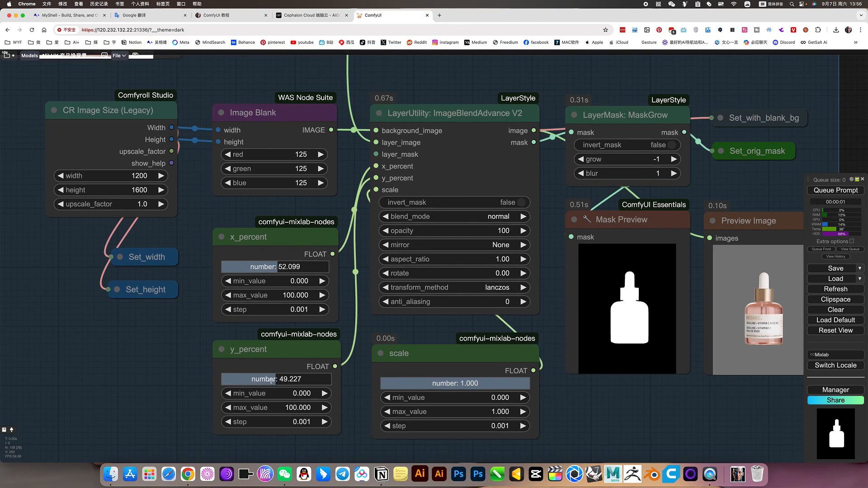
left_click_drag(287, 379, 296, 381)
left_click(832, 191)
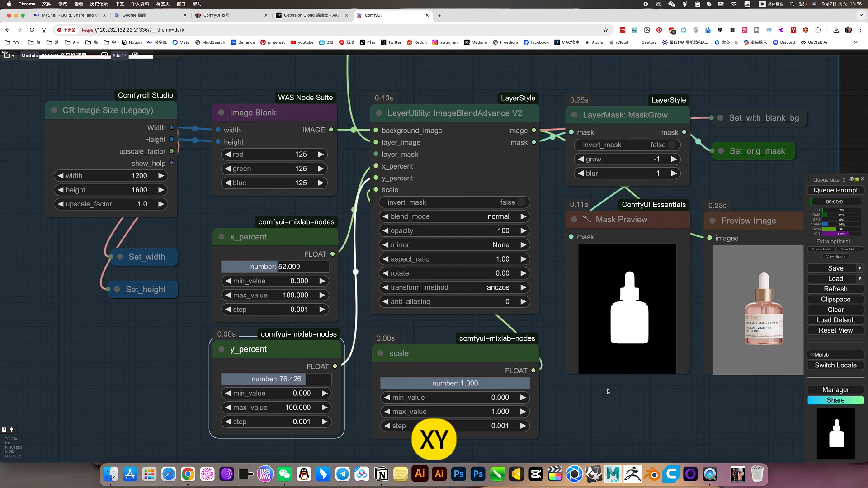
Adjust the product's height by setting the y_percent number to 55.141 and then to 64.702, running the workflow after each change.
left_click(282, 380)
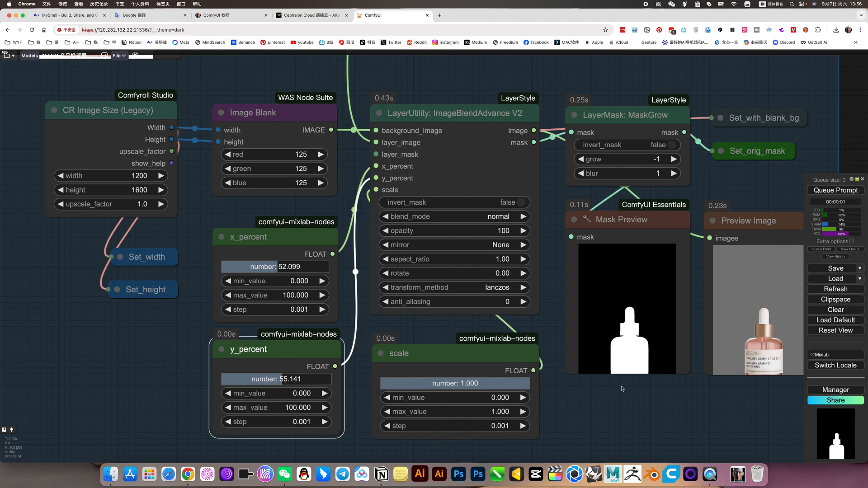
key("ctrl+Return")
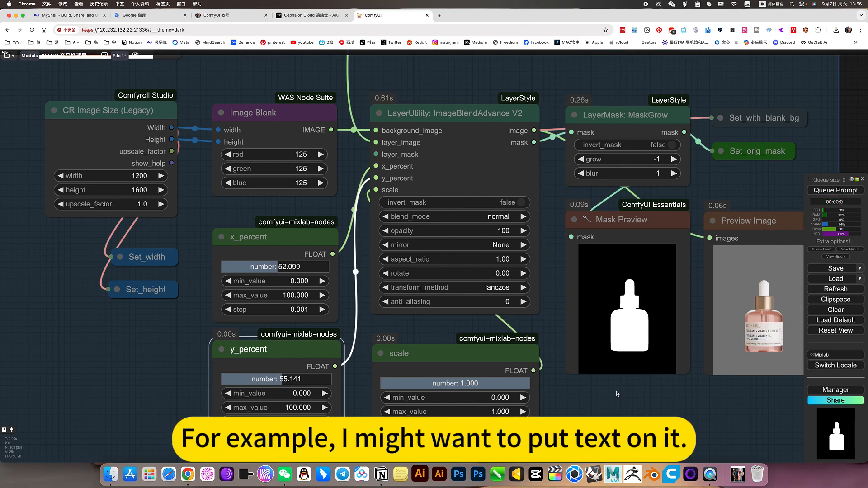
left_click_drag(297, 379, 292, 379)
left_click(829, 191)
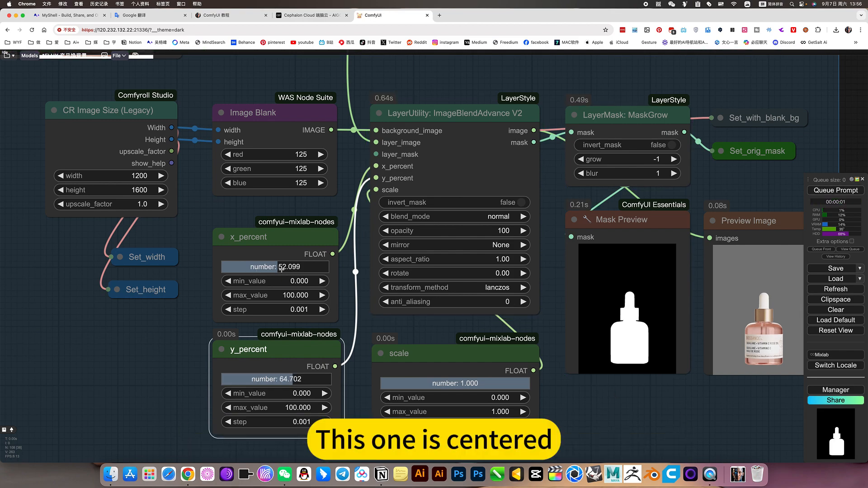
Set the x_percent node's number to 50.254 and run the workflow to center the product horizontally.
left_click_drag(290, 275, 275, 270)
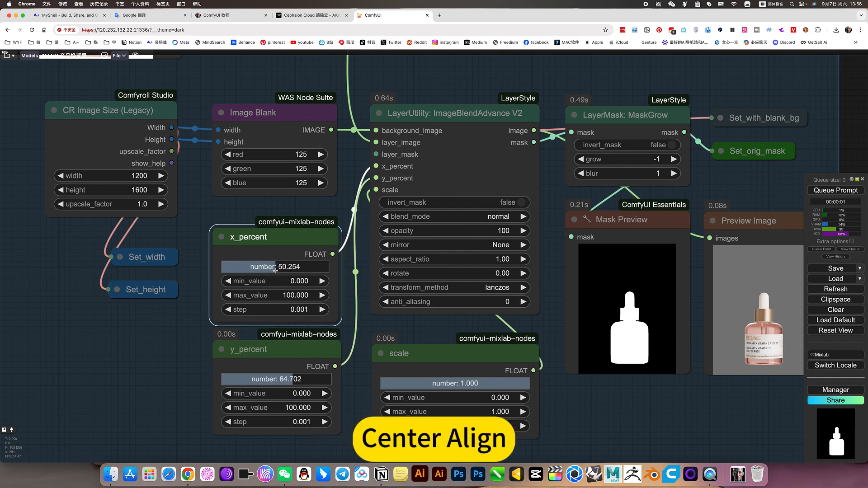
left_click(846, 190)
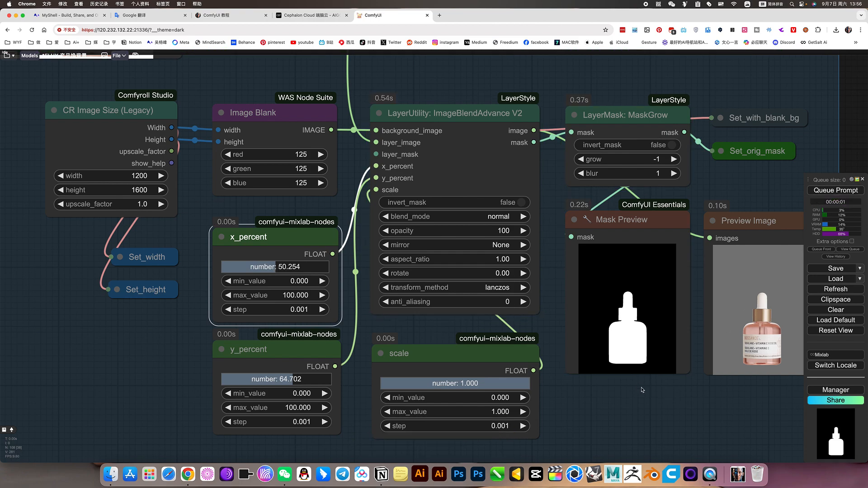
Enable steps two to five in the Fast Groups Bypasser so that all five workflow groups are active.
scroll(641, 389, "down", 4)
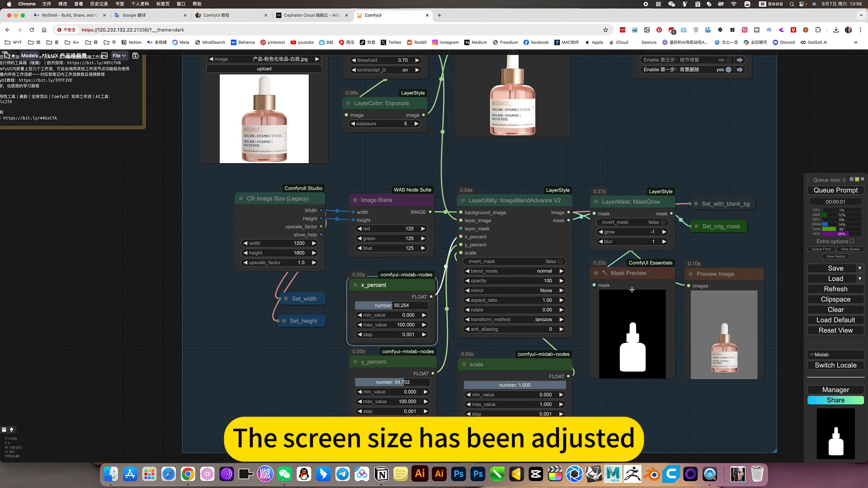
left_click_drag(646, 391, 606, 409)
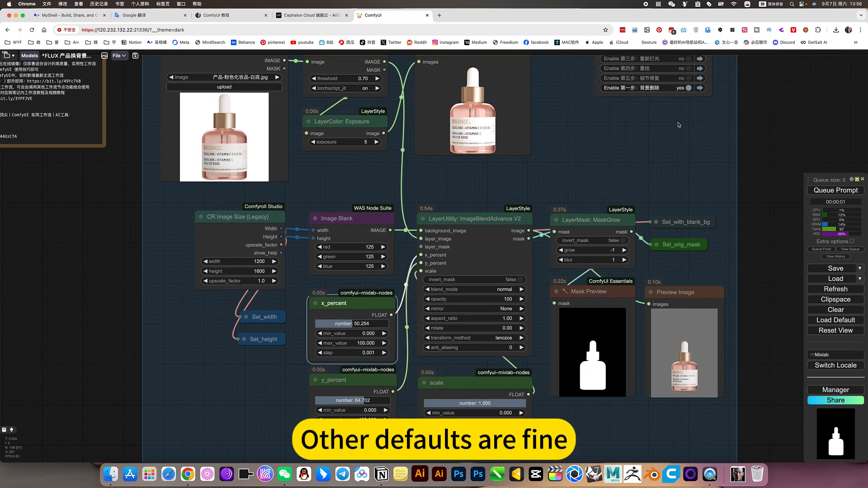
left_click_drag(679, 125, 657, 191)
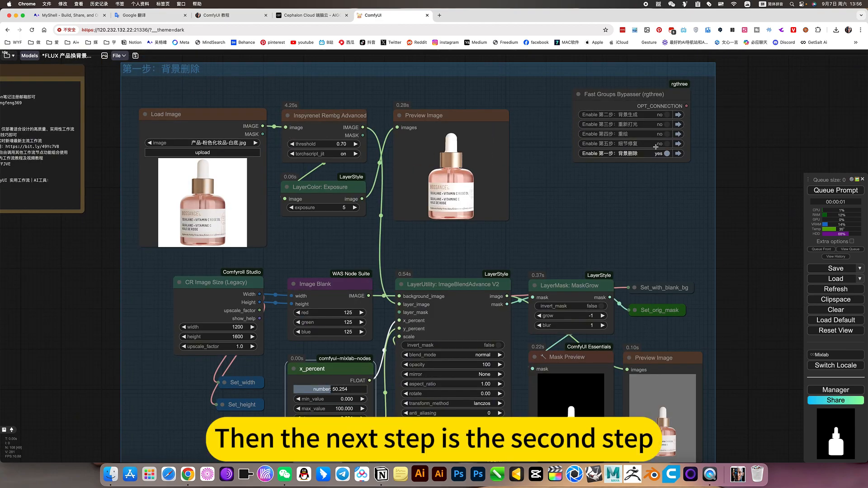
scroll(645, 96, "up", 5)
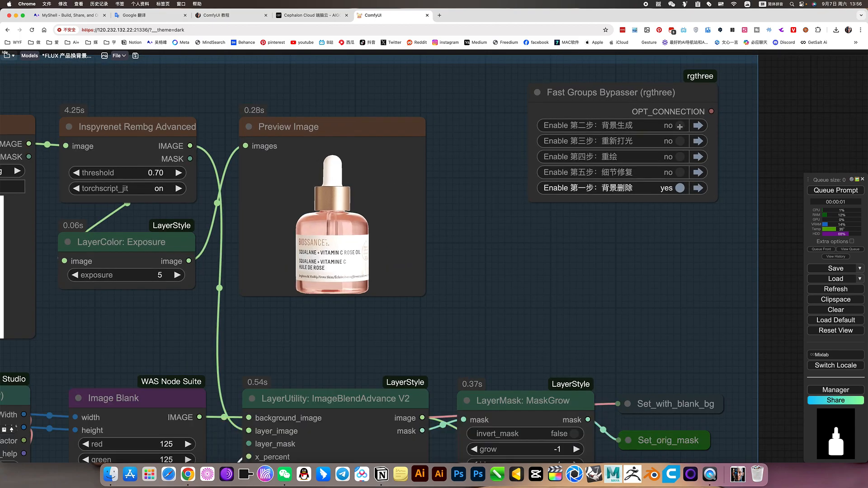
left_click(680, 173)
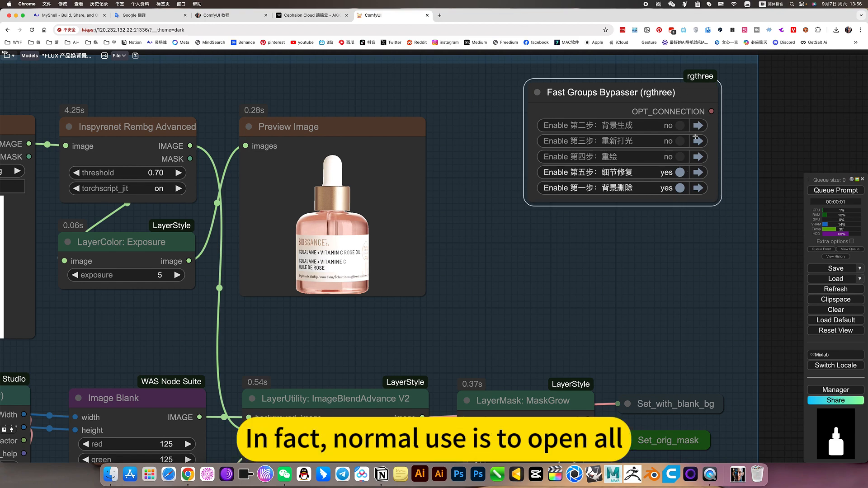
left_click(679, 156)
left_click(679, 141)
left_click(680, 125)
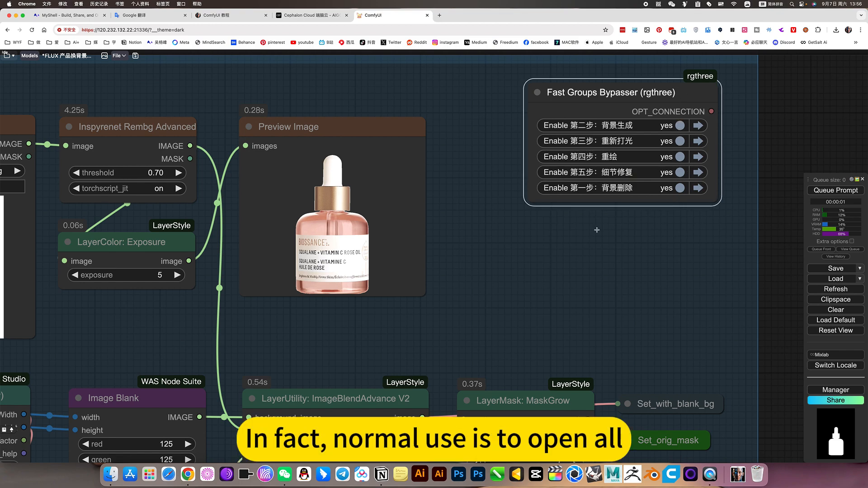
Review the image and size settings of the background removal group and the prompt of the 第二步：背景生成 group.
scroll(530, 271, "down", 2)
scroll(530, 271, "down", 5)
left_click_drag(529, 271, 674, 210)
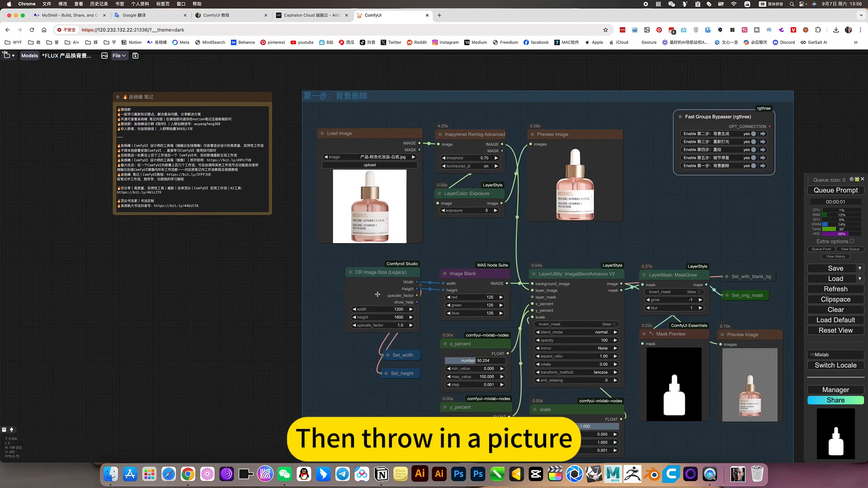
scroll(401, 335, "down", 3)
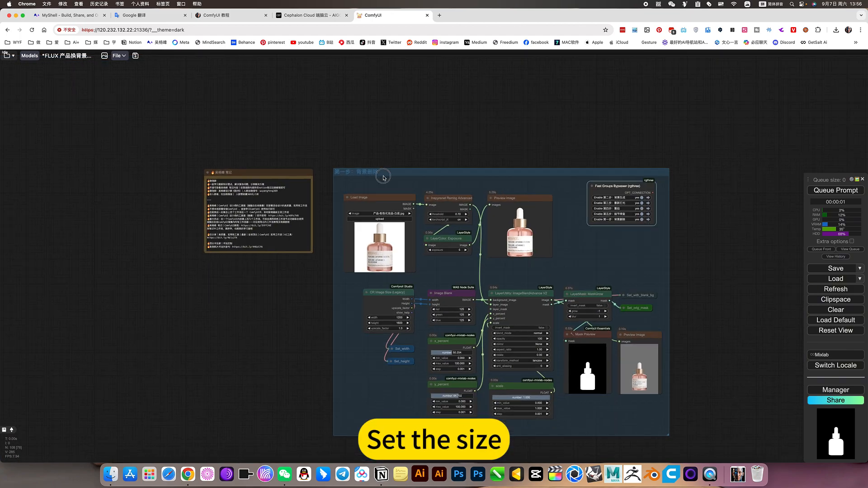
left_click_drag(391, 410, 383, 178)
scroll(467, 322, "up", 5)
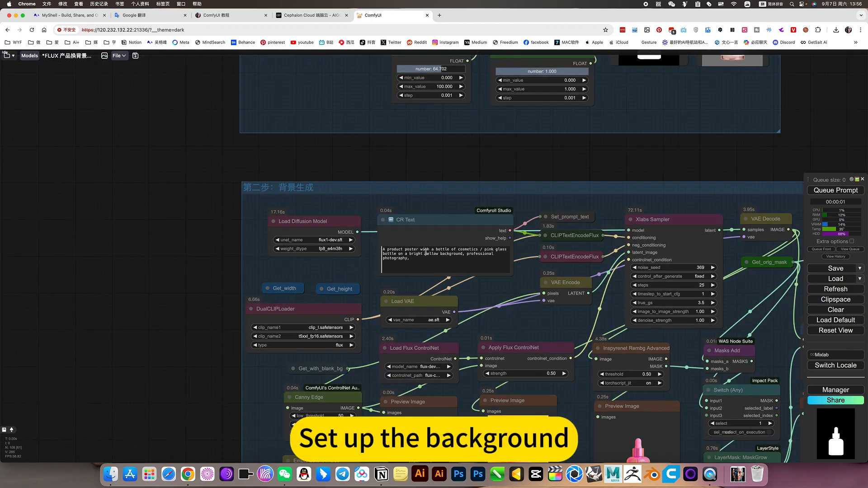
scroll(479, 299, "down", 5)
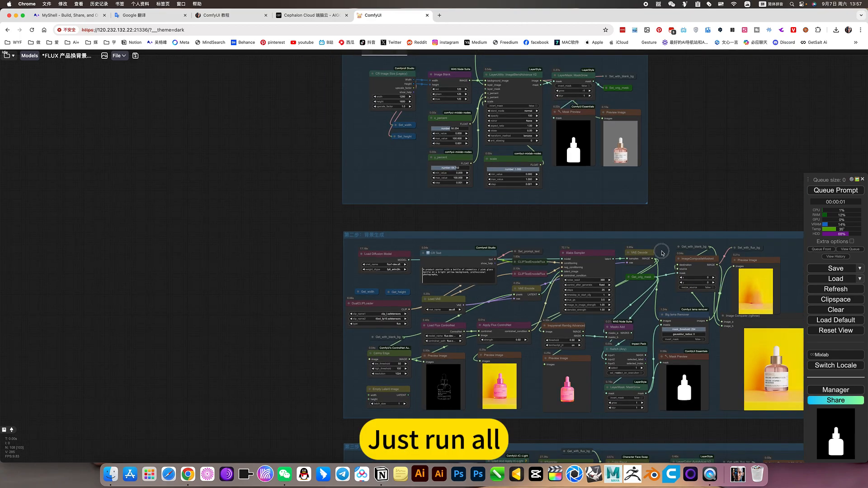
Disable 第三步：重新打光, 第四步：重绘 and 第五步：细节修复 in the Fast Groups Bypasser, leaving the first two steps enabled.
left_click_drag(679, 191, 635, 404)
scroll(541, 197, "up", 6)
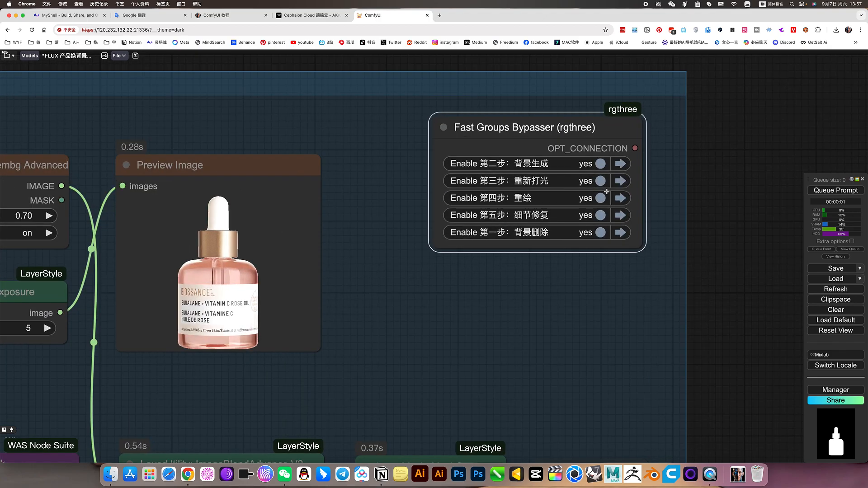
left_click(600, 181)
left_click(600, 198)
left_click(600, 215)
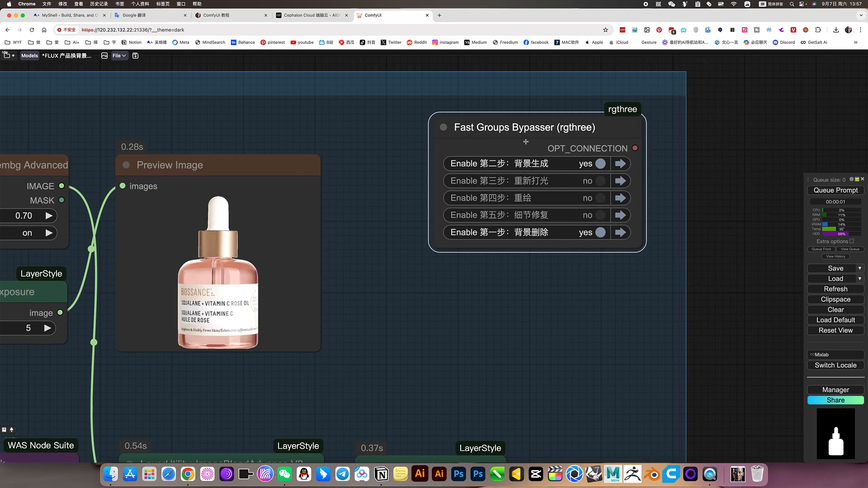
Examine the CR Text background prompt in the 第二步：背景生成 group and the preview image generated from it.
scroll(671, 345, "down", 9)
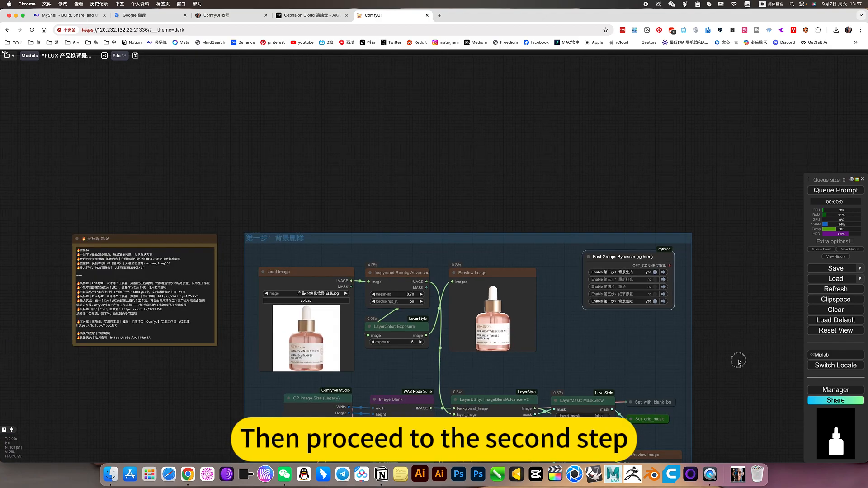
left_click_drag(738, 359, 689, 132)
left_click_drag(577, 374, 615, 165)
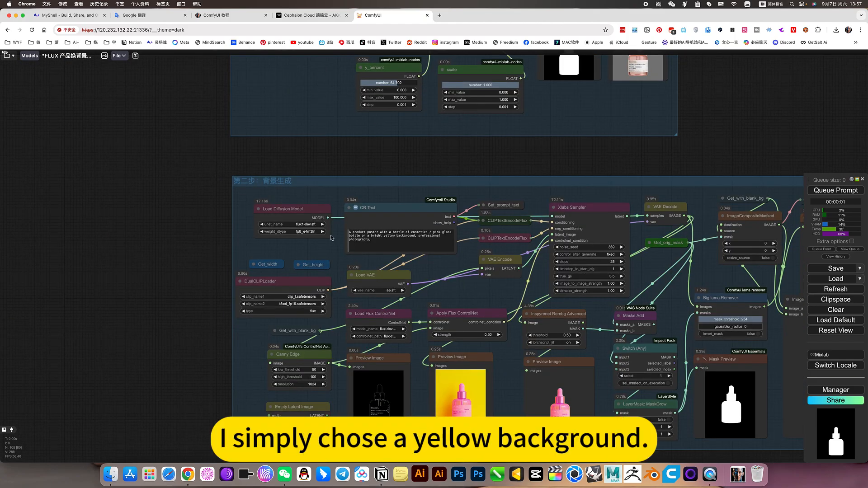
scroll(332, 236, "up", 5)
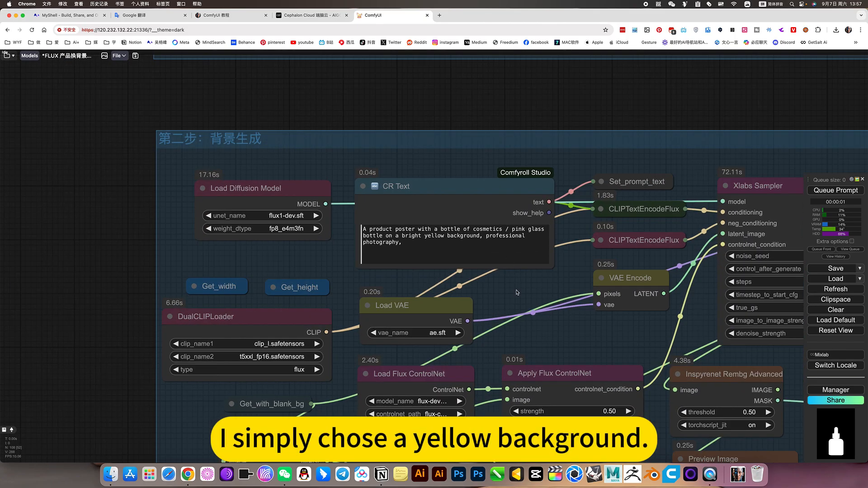
scroll(517, 293, "down", 5)
scroll(461, 226, "up", 3)
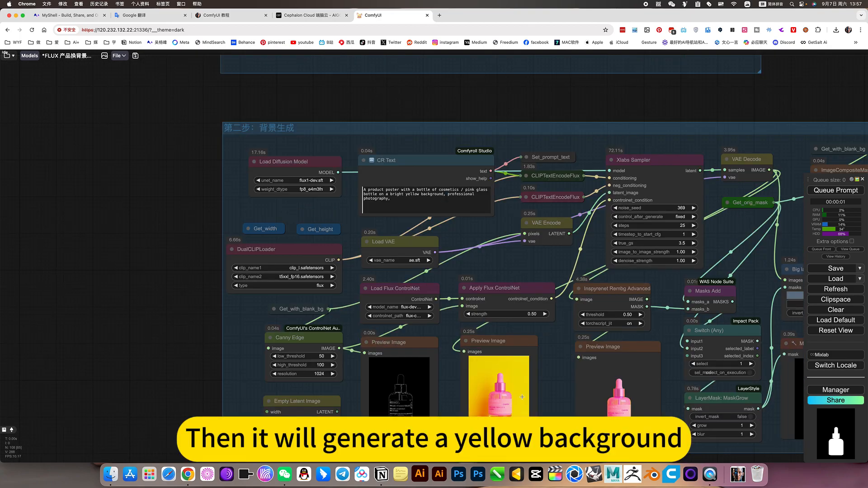
Examine the Canny Edge preview and Load Flux ControlNet node, comparing the line drawing with the generated bottle's edges.
scroll(514, 405, "up", 5)
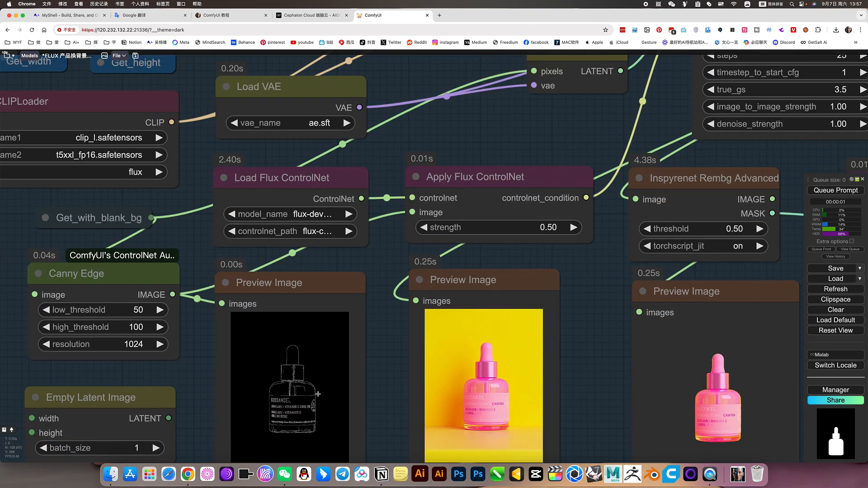
left_click_drag(388, 367, 471, 338)
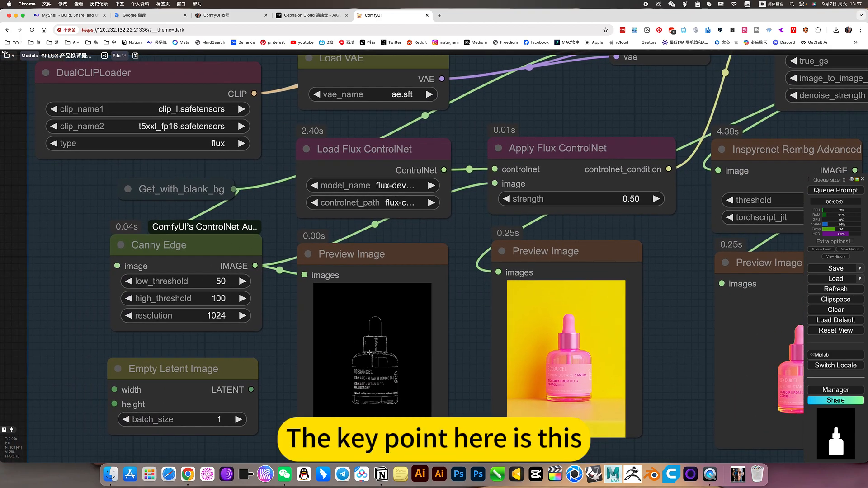
scroll(360, 331, "up", 4)
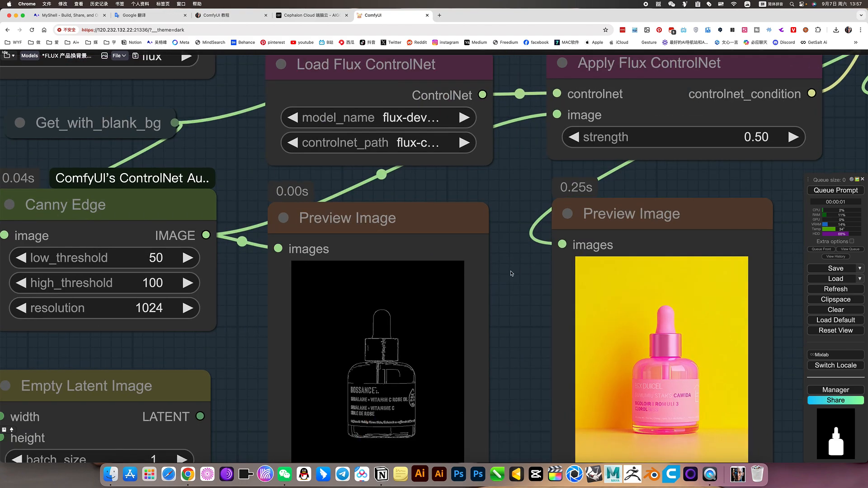
left_click_drag(508, 274, 467, 355)
left_click(382, 222)
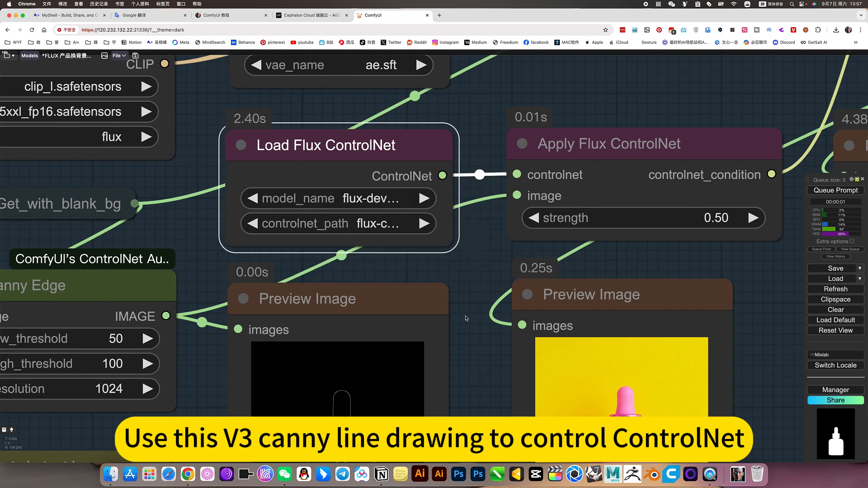
scroll(466, 318, "down", 7)
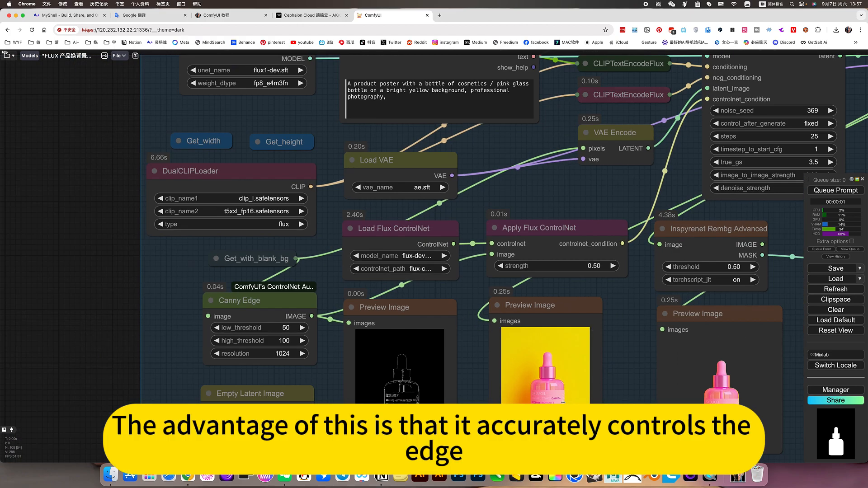
scroll(563, 402, "up", 10)
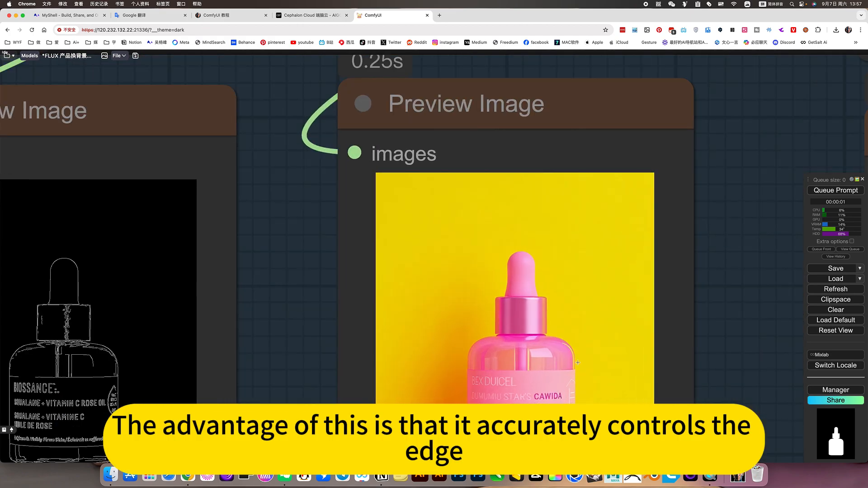
scroll(499, 376, "down", 10)
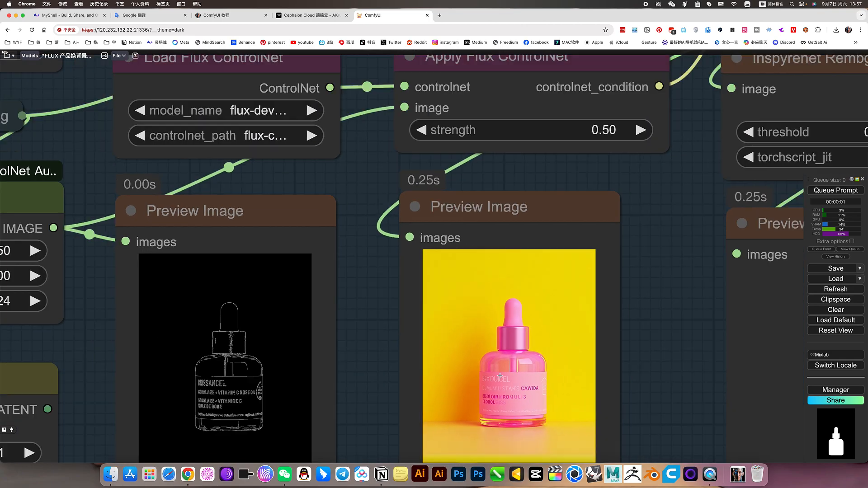
scroll(499, 376, "down", 2)
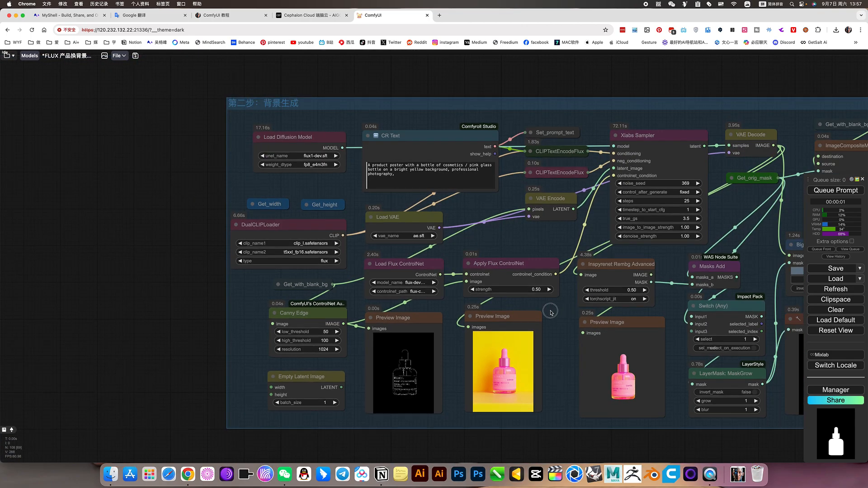
Inspect the Big lama Remover, Mask Preview, ImageCompositeMasked and Image Comparer nodes that replace the generated bottle with the original product.
left_click_drag(550, 311, 454, 316)
left_click_drag(601, 226, 525, 231)
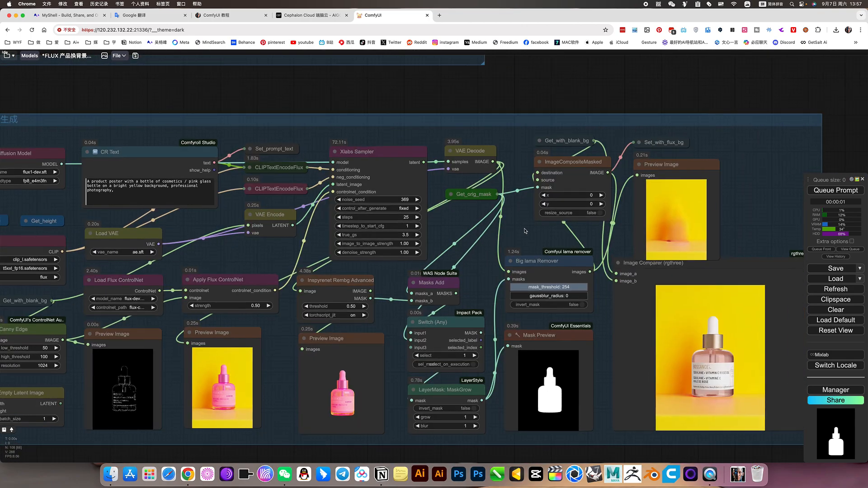
left_click_drag(748, 244, 635, 238)
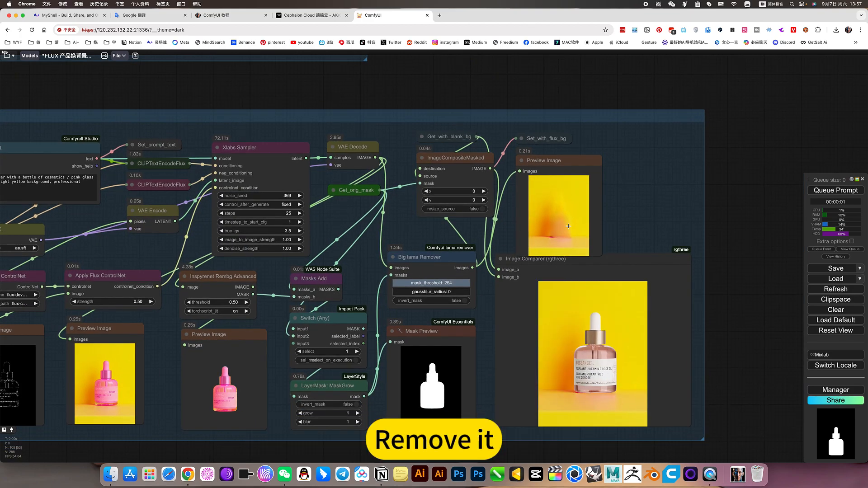
scroll(556, 241, "up", 10)
scroll(555, 241, "down", 6)
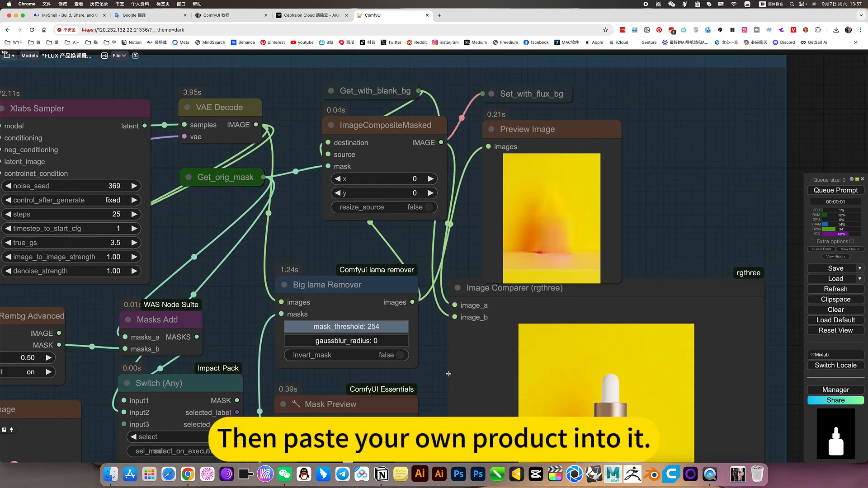
left_click_drag(450, 397, 457, 286)
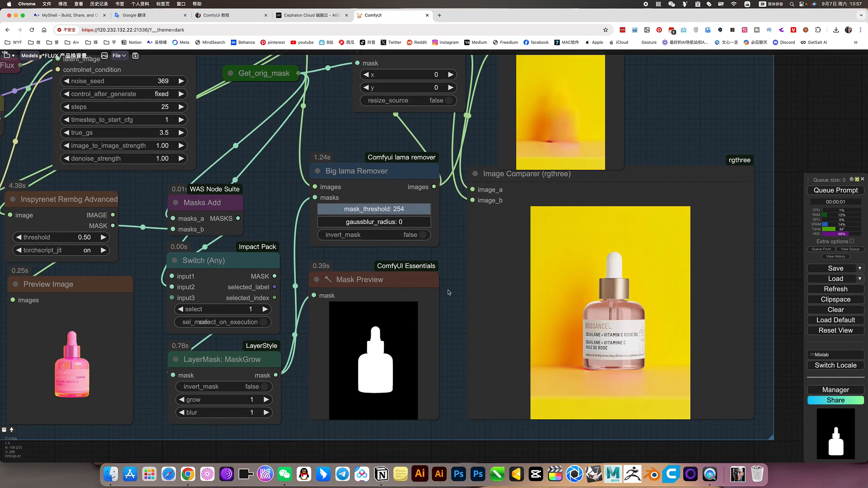
Copy the whole background prompt from the CR Text node in the 第二步：背景生成 group.
scroll(450, 291, "down", 6)
left_click_drag(461, 397, 681, 429)
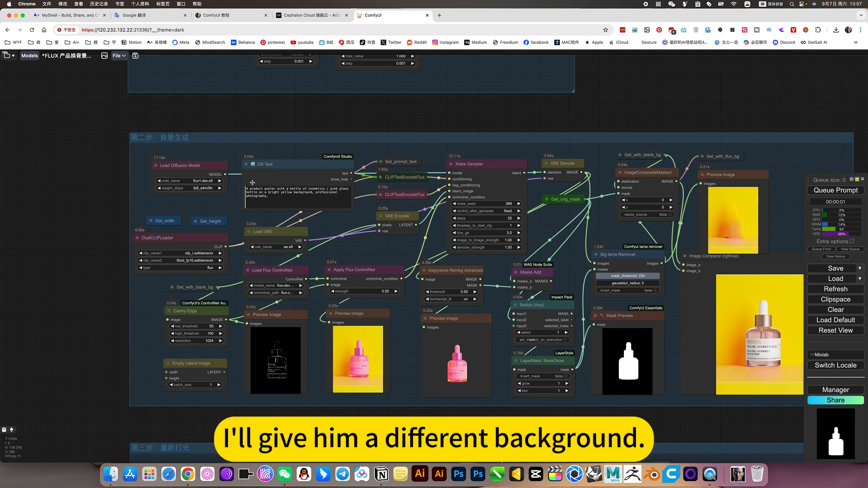
scroll(236, 188, "up", 10)
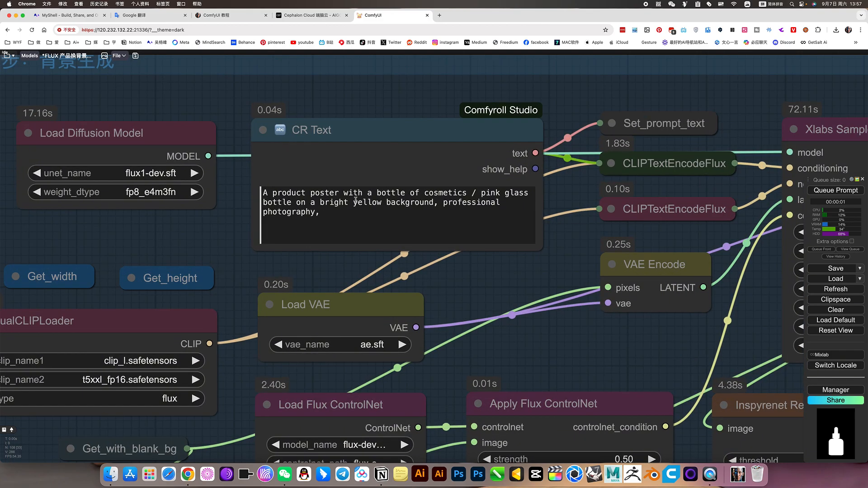
left_click(375, 193)
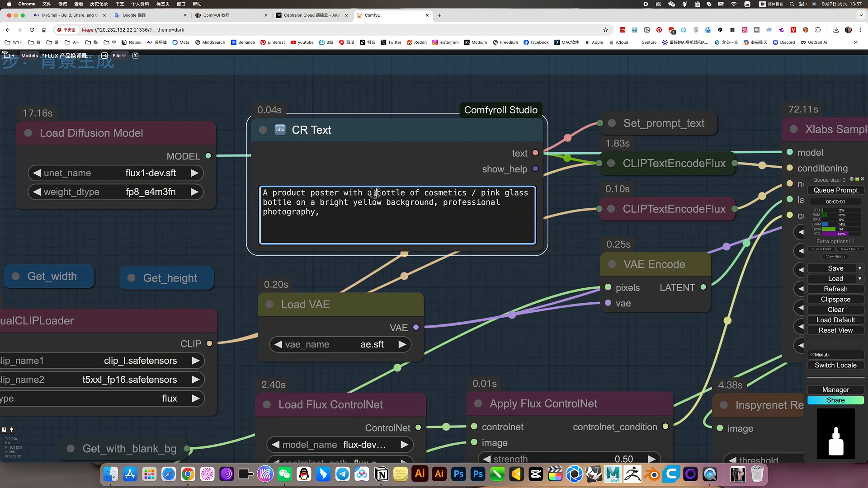
left_click_drag(327, 213, 226, 153)
key("super+c")
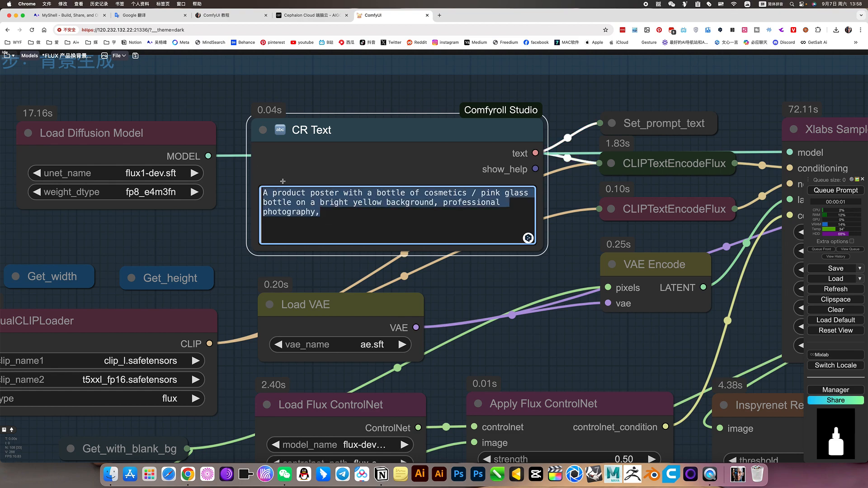
Switch to Google Translate, replace the old source text with the copied prompt, and swap the languages to translate from Chinese into English.
left_click(155, 15)
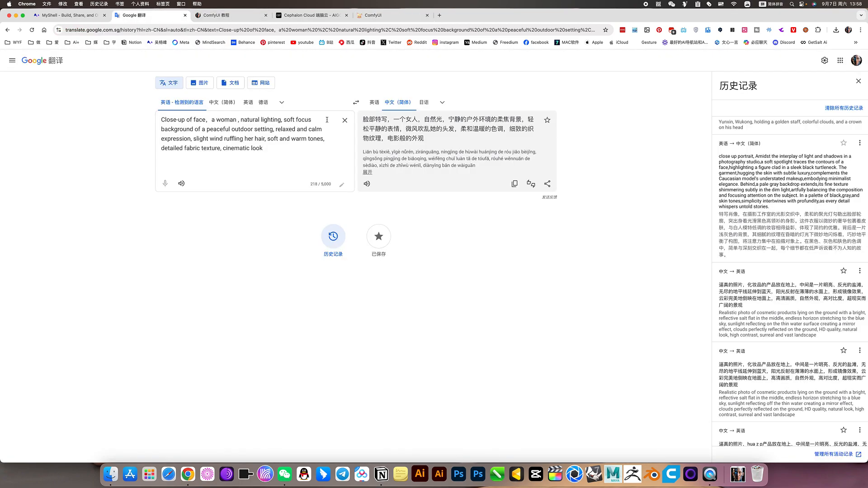
left_click(345, 120)
key("super+v")
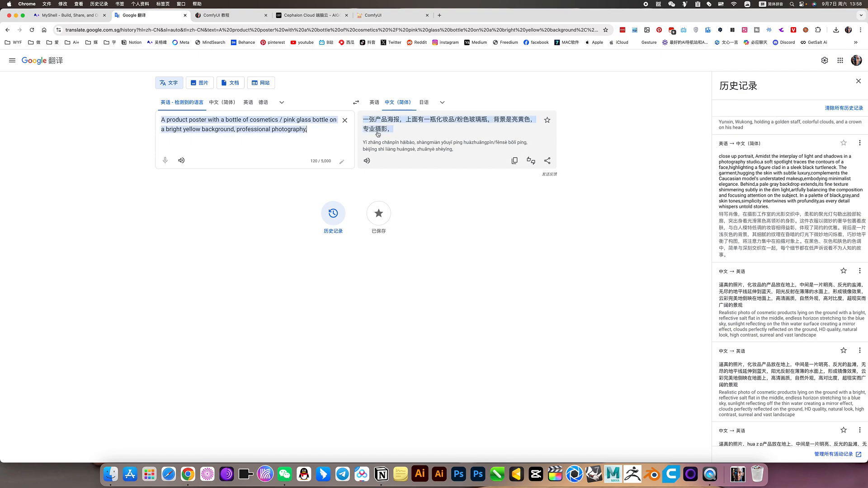
left_click(355, 102)
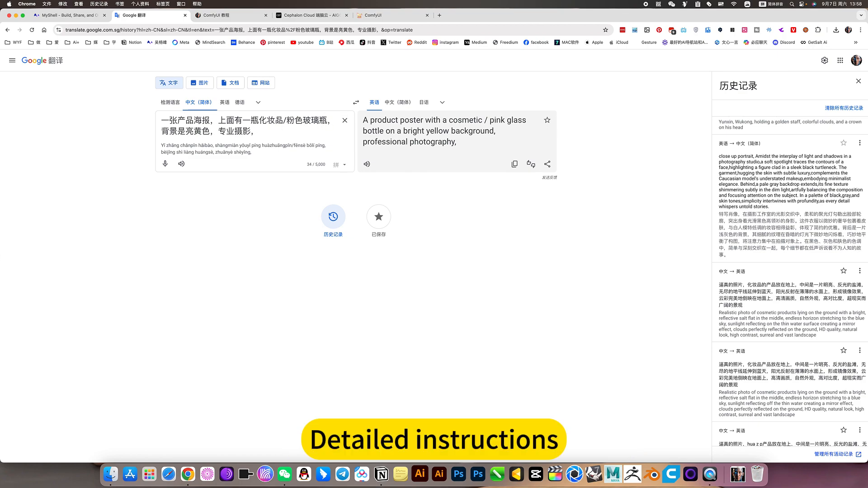
Return to ComfyUI and examine the projection in the generated background, comparing the Preview Image outputs with the Image Comparer result.
left_click(390, 15)
scroll(525, 354, "down", 5)
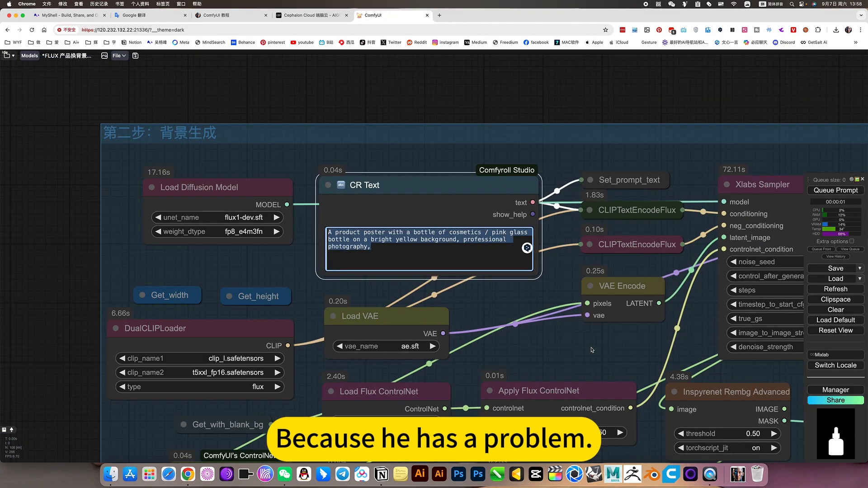
left_click_drag(568, 344, 375, 307)
scroll(529, 284, "down", 2)
left_click_drag(528, 284, 380, 225)
scroll(632, 240, "up", 2)
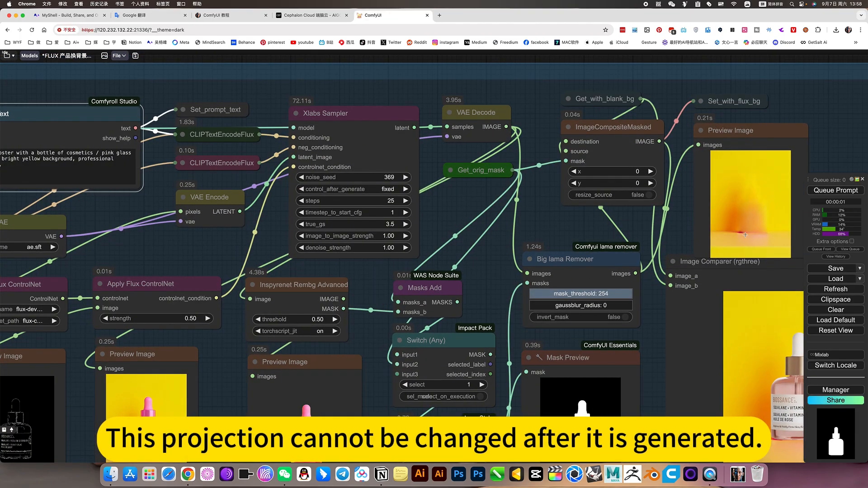
scroll(711, 253, "down", 4)
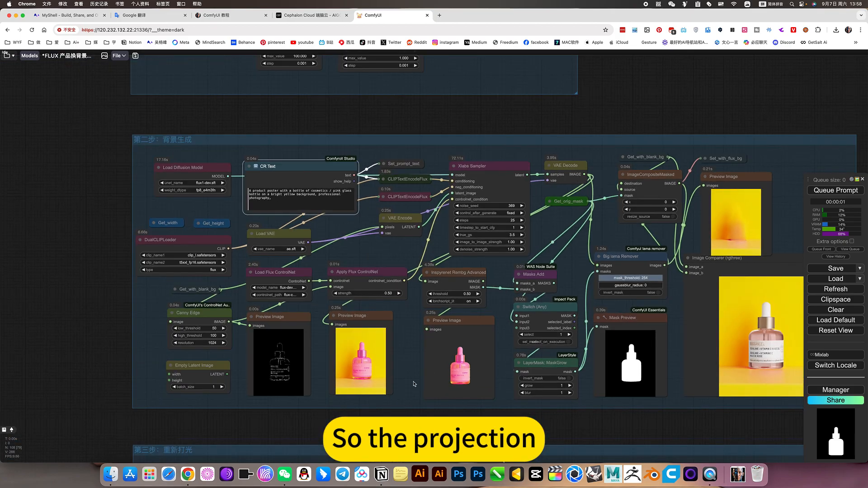
scroll(373, 379, "up", 6)
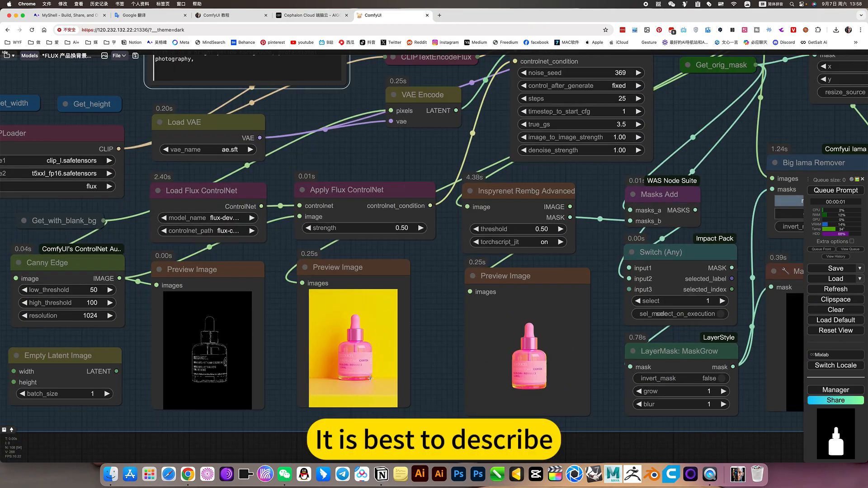
scroll(414, 357, "down", 6)
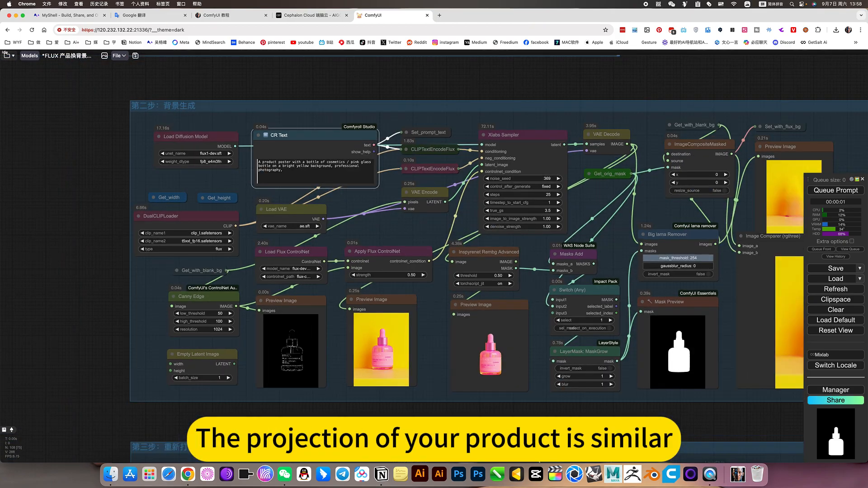
left_click_drag(504, 413, 347, 402)
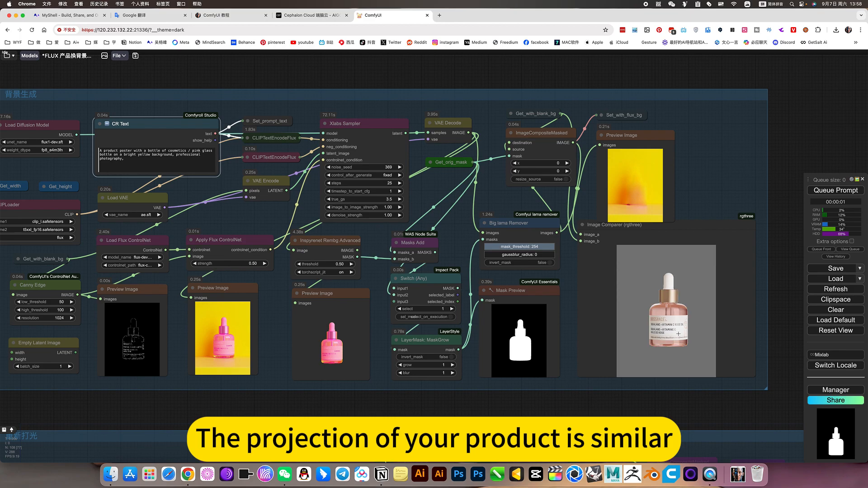
In Google Translate, replace 亮黄色 with 金属 in the Chinese source prompt.
left_click(311, 15)
left_click(146, 16)
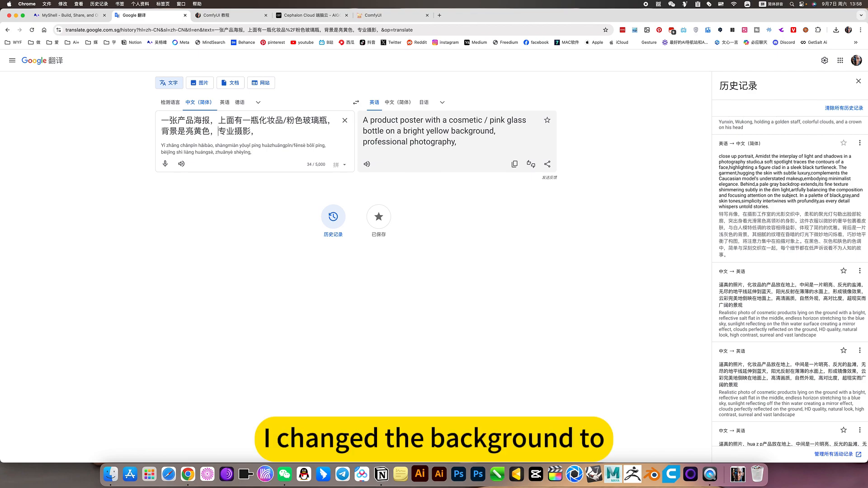
left_click_drag(186, 131, 210, 131)
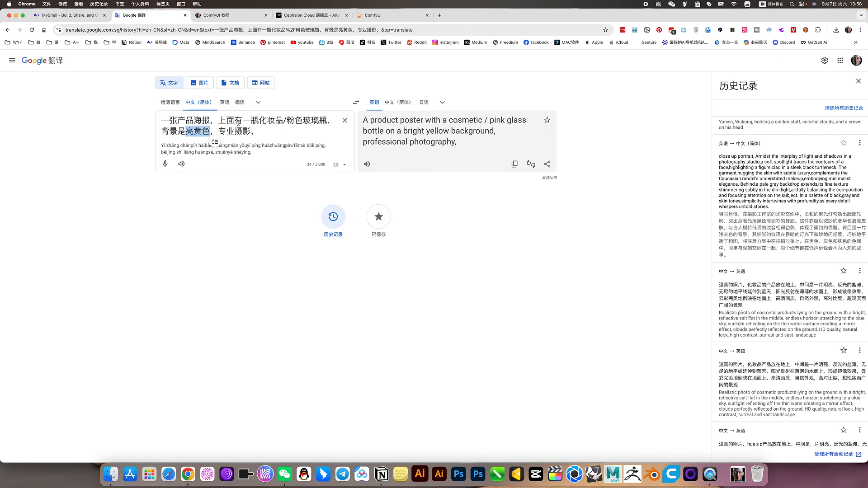
type("jins")
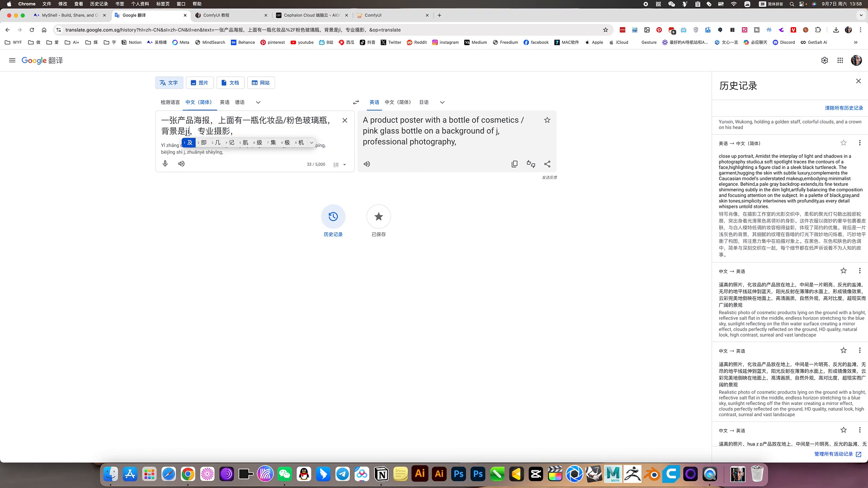
key("space")
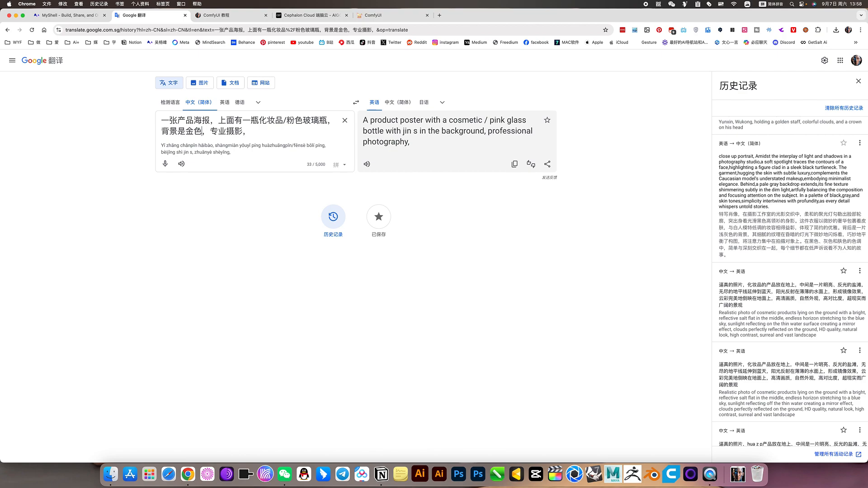
key("BackSpace")
key("BackSpace")
type("jinshu")
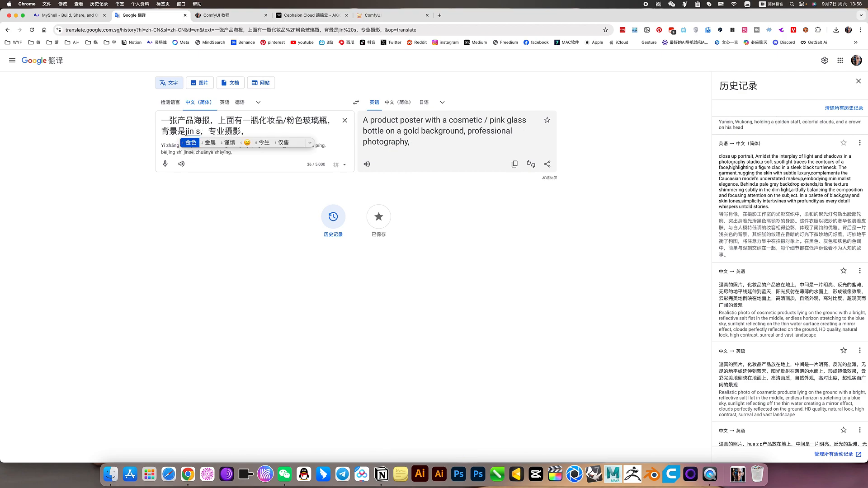
key("space")
type("buxiuf")
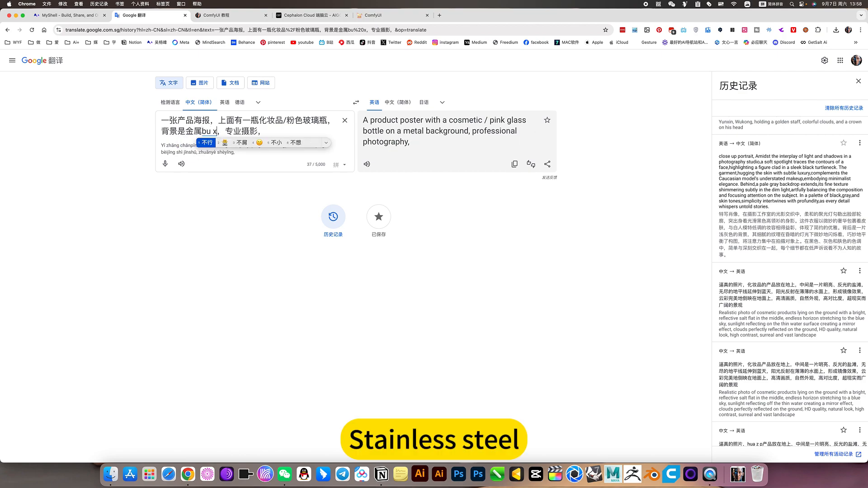
key("BackSpace")
key("BackSpace")
key("BackSpace")
key("BackSpace")
key("BackSpace")
key("BackSpace")
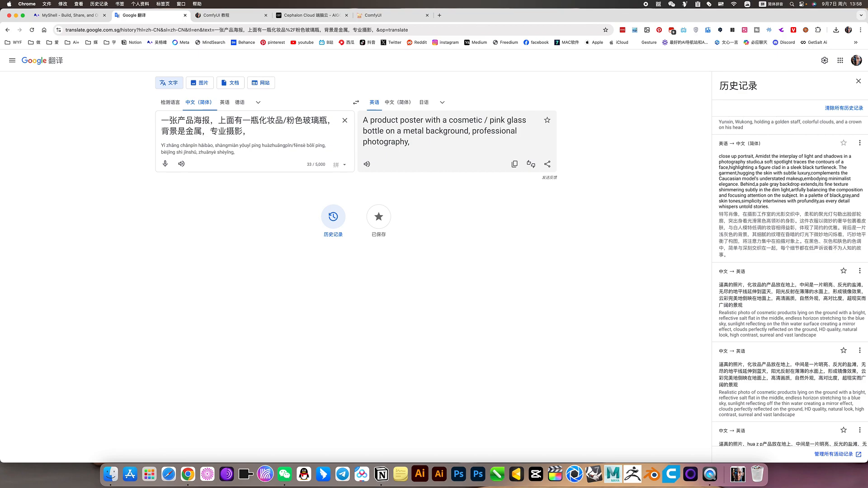
Add 深蓝色背景 after 金属 in the Chinese prompt and copy the English translation.
type("shen2lans")
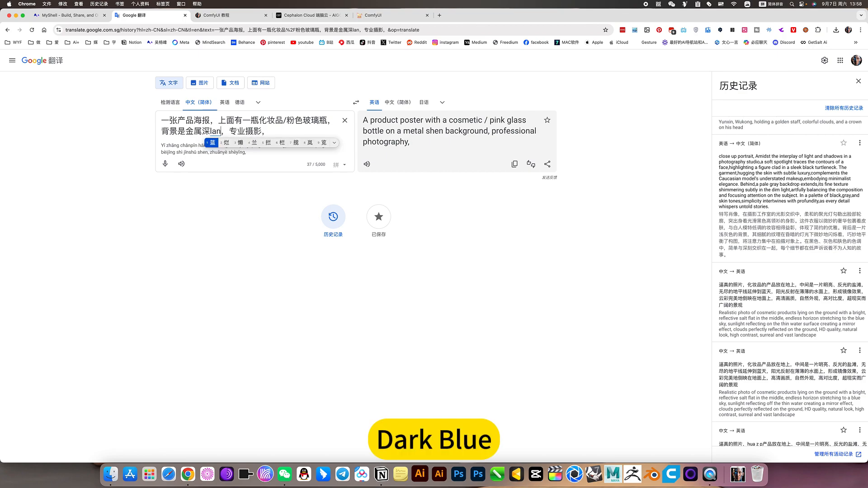
key("space")
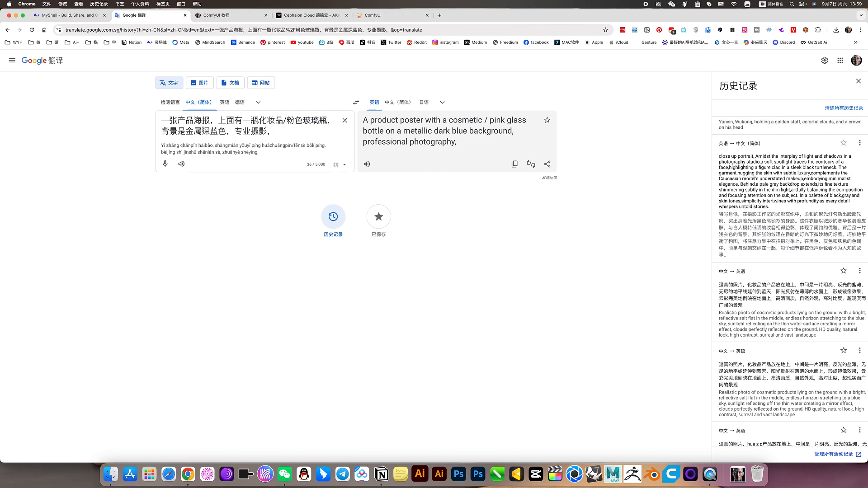
type("beijing")
key("space")
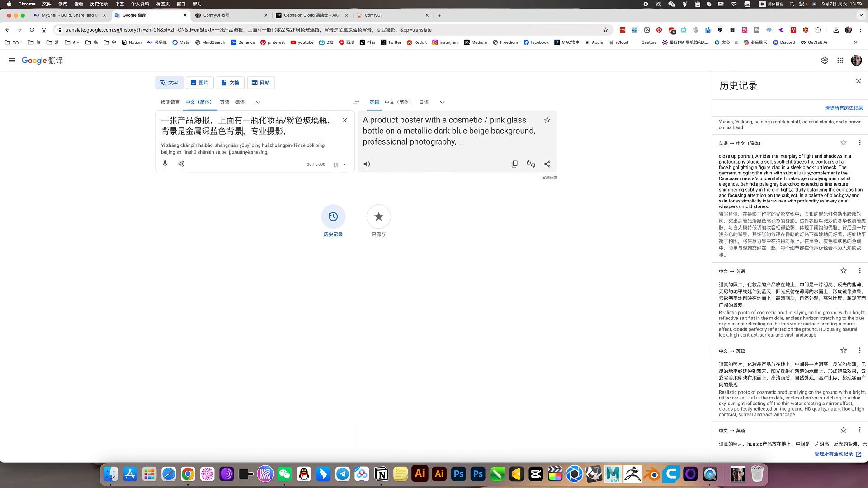
left_click(514, 163)
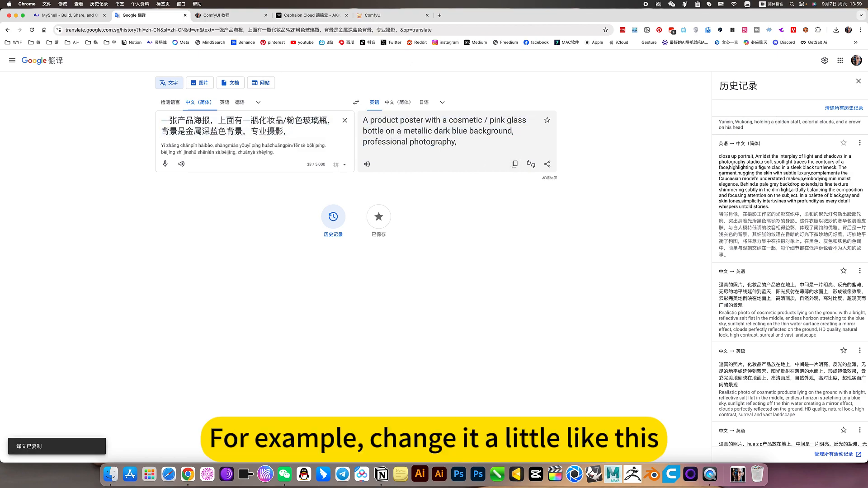
Back in ComfyUI, replace the CR Text prompt with the copied metallic dark blue background translation and queue the workflow.
left_click(373, 15)
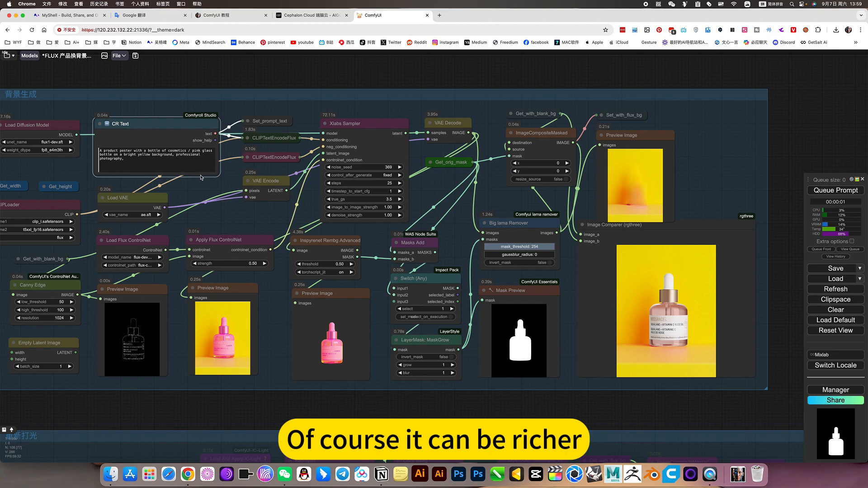
left_click_drag(189, 190, 332, 224)
left_click_drag(276, 198, 238, 176)
type("A product poster with a cosmetic / pink glass bottle on a metallic dark blue background, professional photography,")
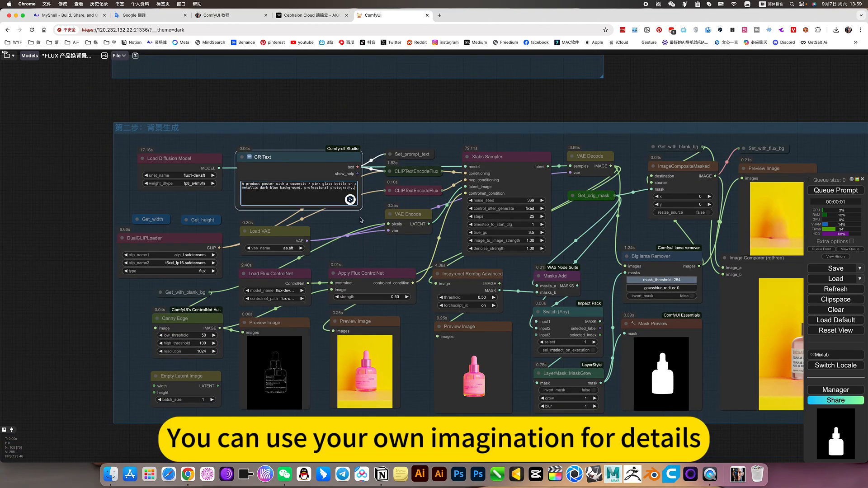
left_click(832, 191)
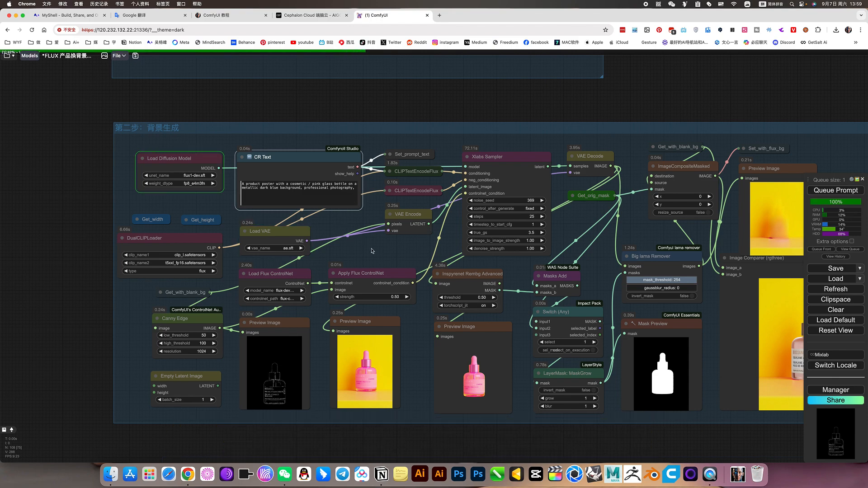
Examine the Xlabs Sampler seed settings, the DualCLIPLoader node and the Load Flux ControlNet model_name options while the workflow runs.
left_click_drag(365, 246, 309, 245)
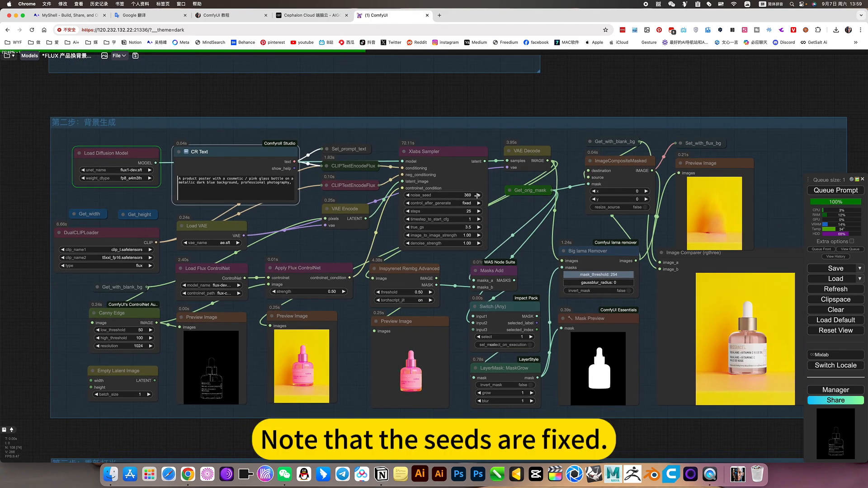
left_click_drag(503, 220, 474, 234)
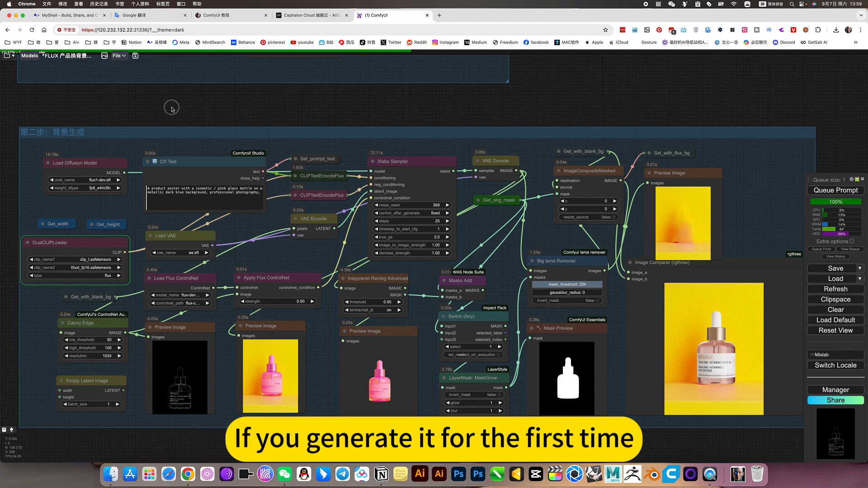
left_click_drag(171, 107, 208, 103)
left_click_drag(478, 114, 449, 109)
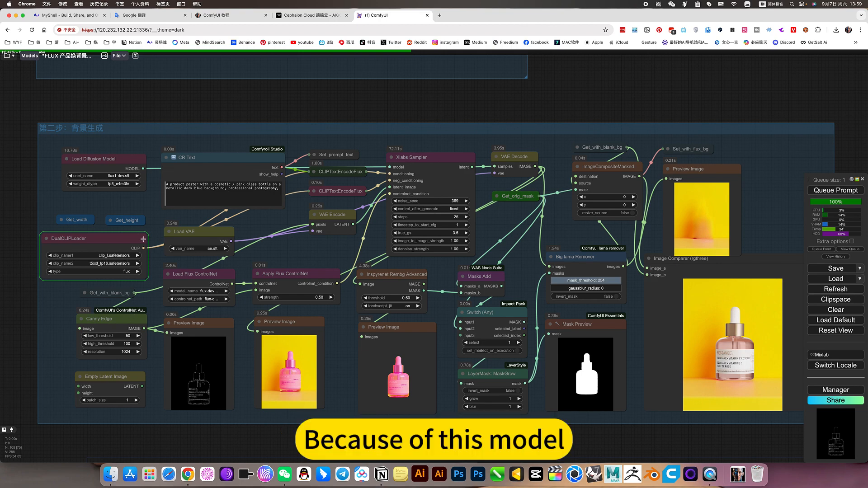
left_click(217, 291)
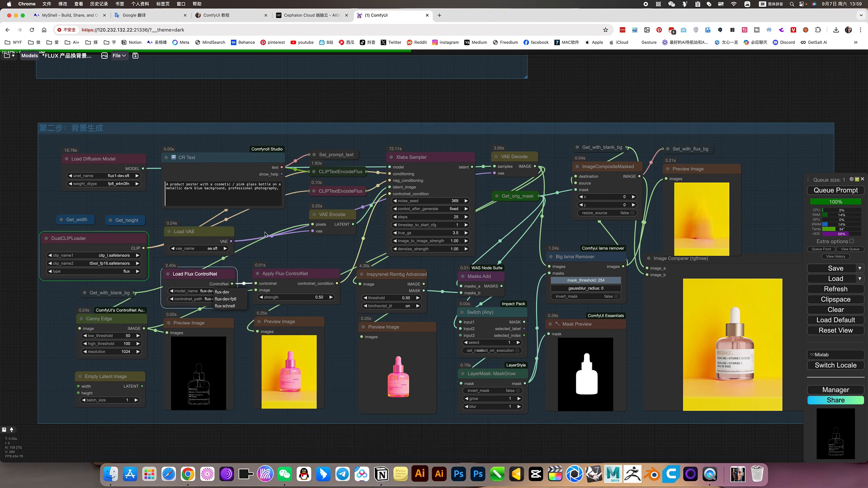
scroll(302, 245, "down", 3)
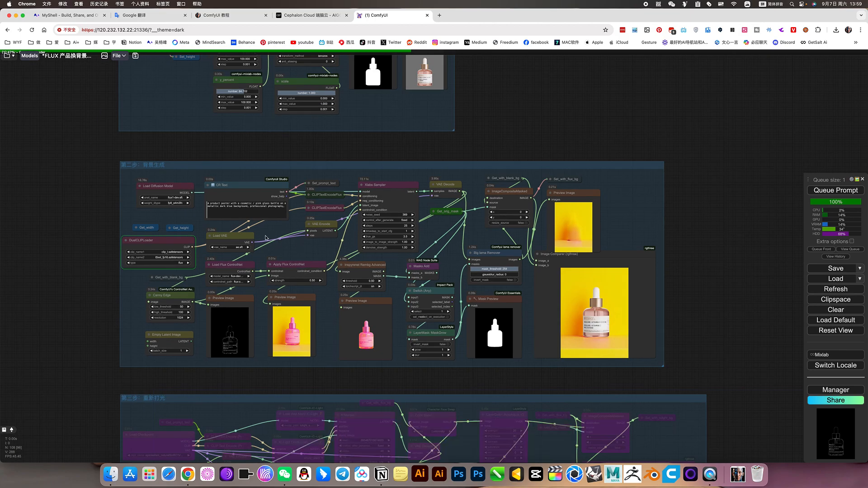
scroll(264, 237, "up", 5)
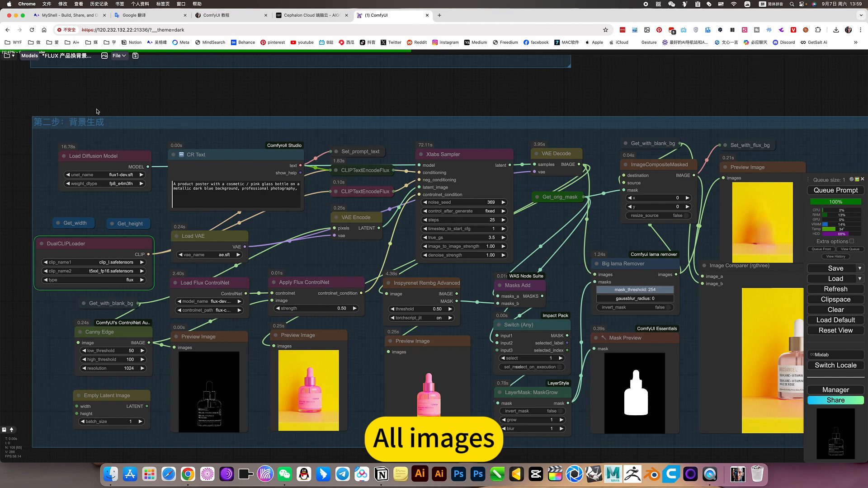
Open the workspace's workflow list and expand its top folder to view the built-in workflows.
left_click(7, 56)
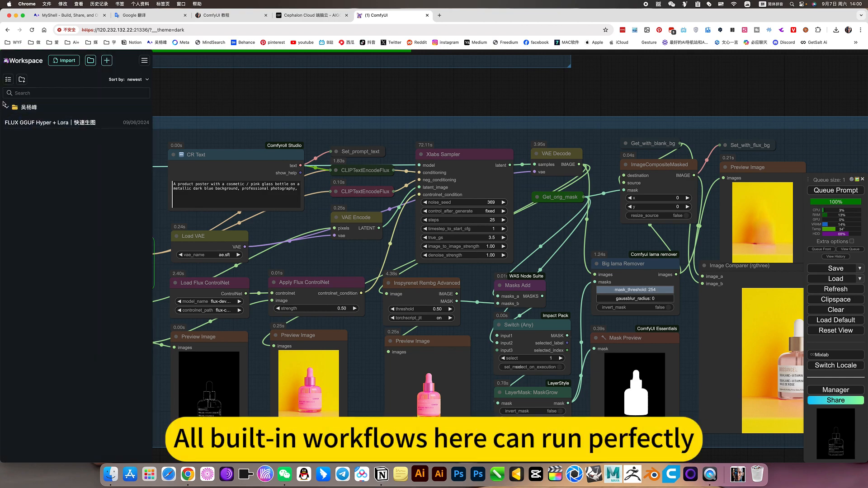
left_click(8, 109)
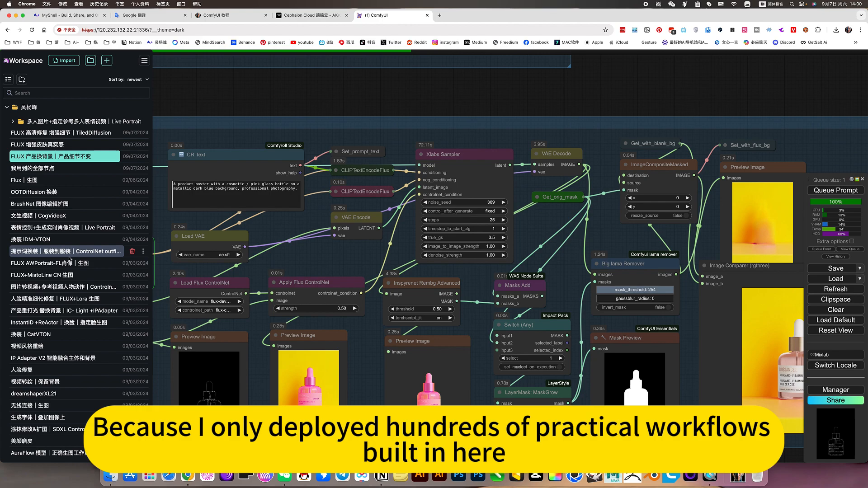
Browse the list of built-in workflows, then close the workspace list to return to the background generation nodes.
scroll(69, 258, "down", 10)
scroll(69, 261, "up", 10)
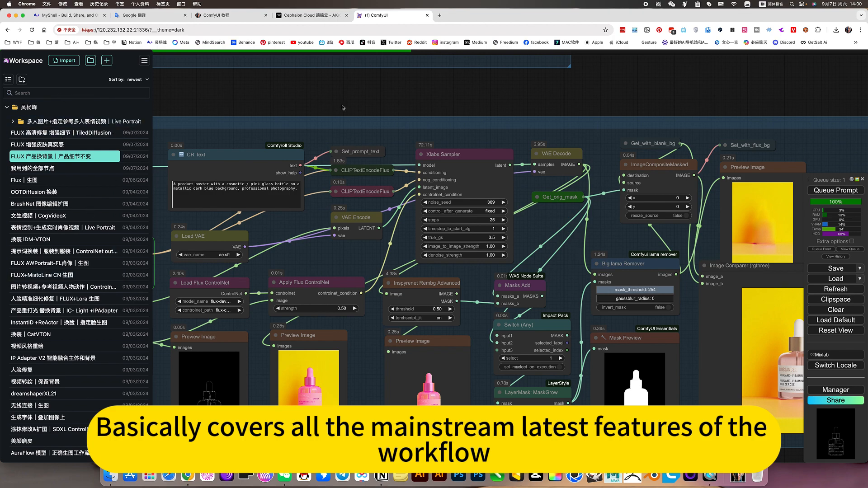
left_click(324, 97)
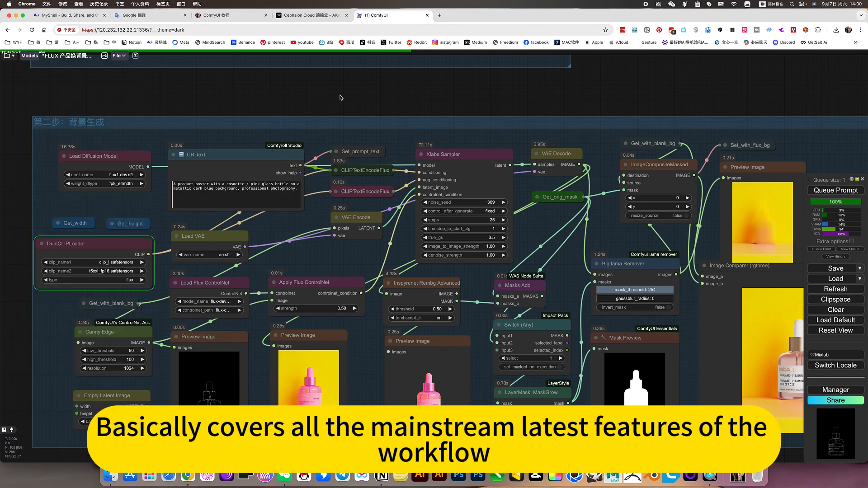
left_click_drag(363, 97, 357, 104)
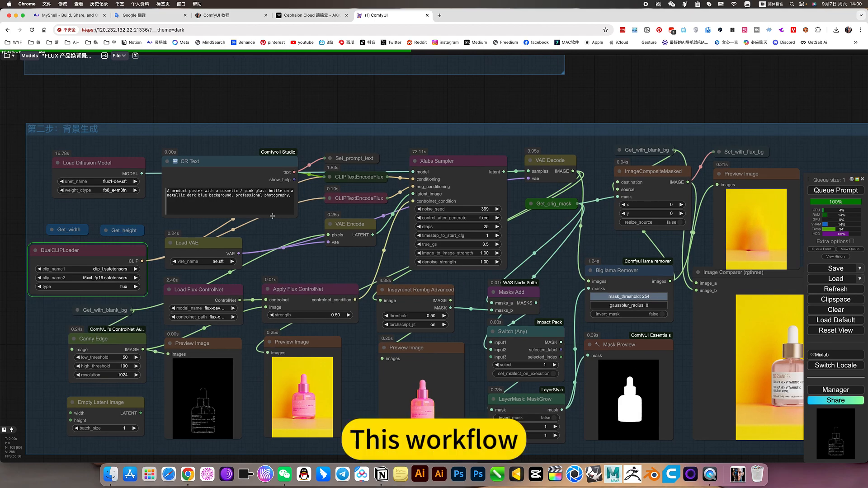
Compare the Canny line drawing preview with the generated bottle image, then view the product cutout and its mask preview.
scroll(231, 411, "up", 10)
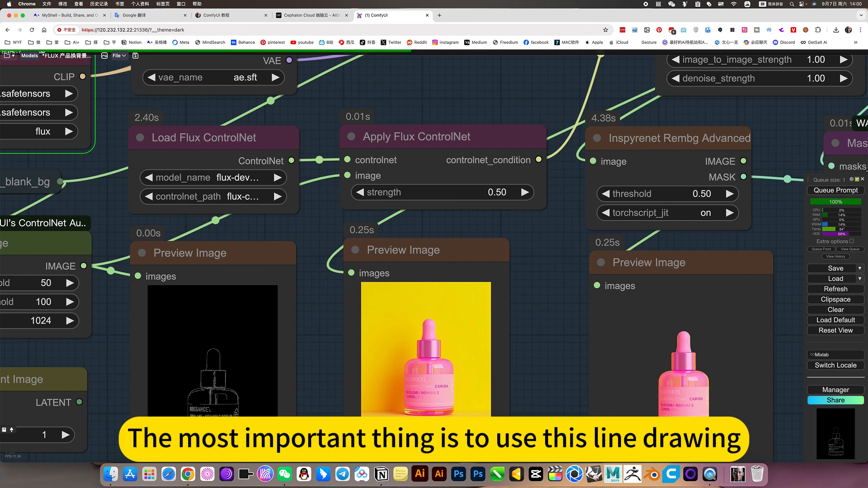
scroll(231, 410, "up", 2)
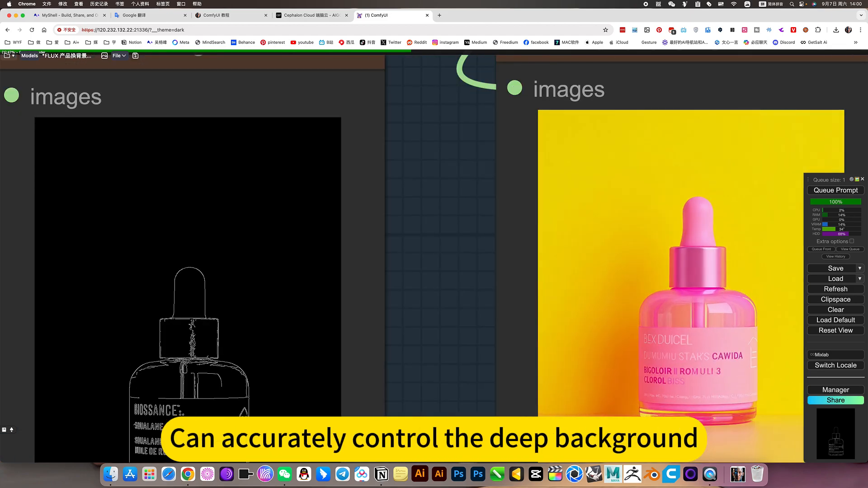
scroll(238, 396, "down", 5)
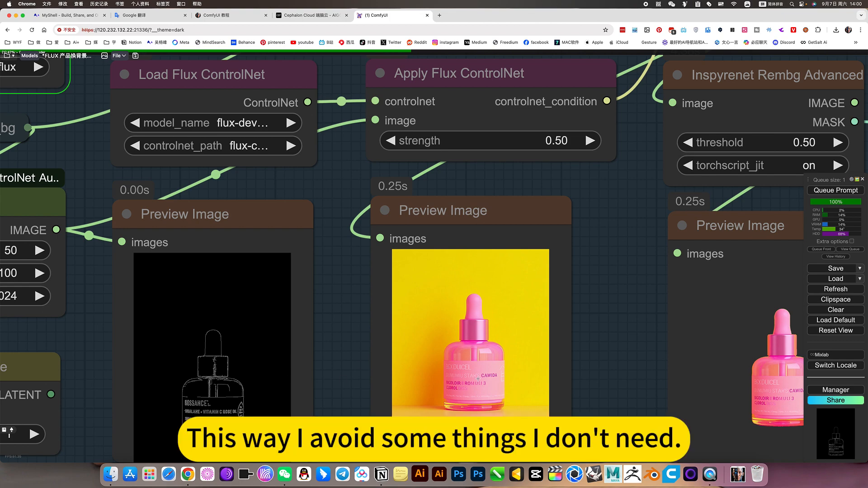
scroll(477, 379, "up", 10)
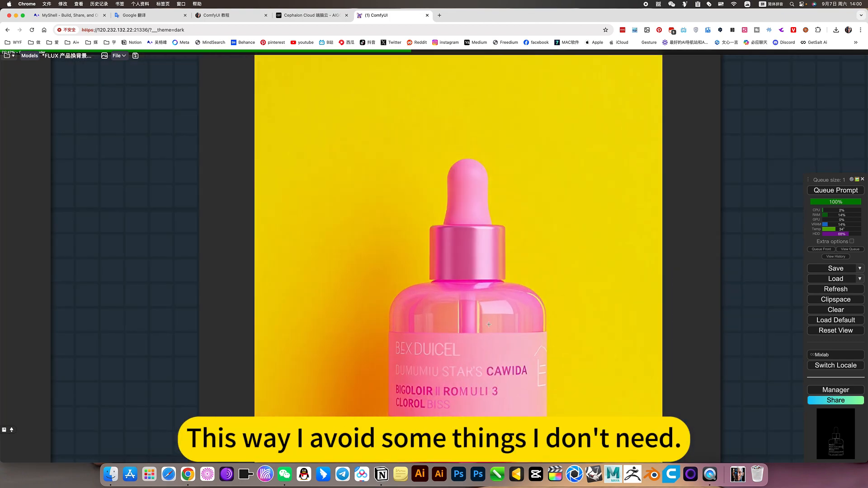
scroll(497, 330, "down", 5)
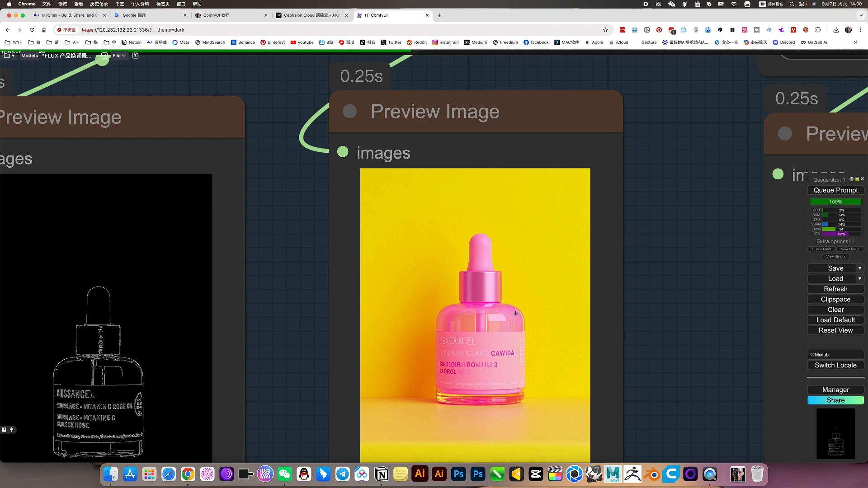
scroll(518, 320, "down", 5)
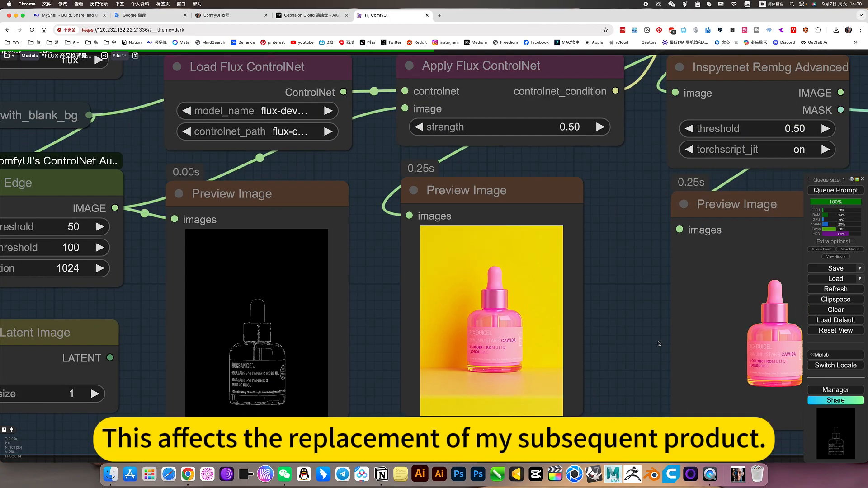
left_click_drag(622, 336, 101, 273)
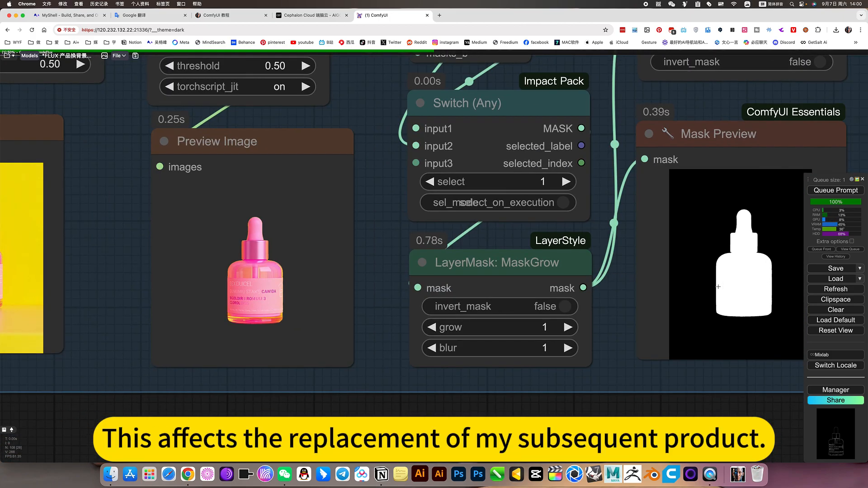
scroll(337, 310, "down", 3)
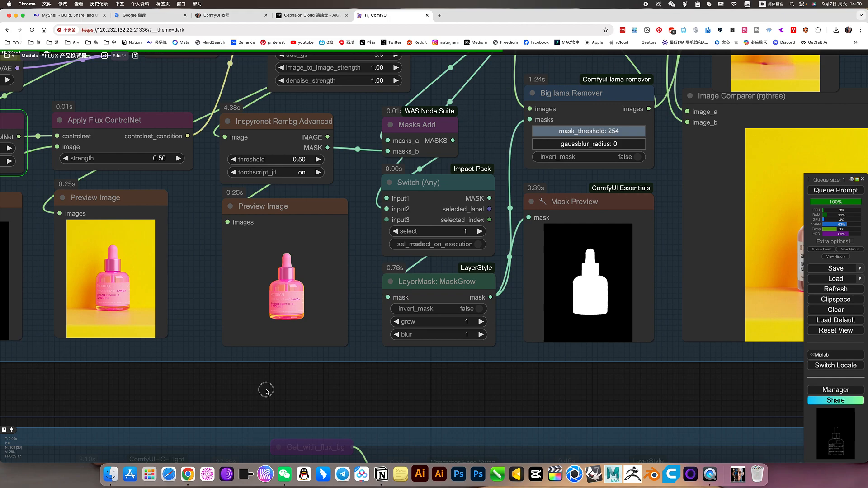
left_click_drag(266, 388, 570, 425)
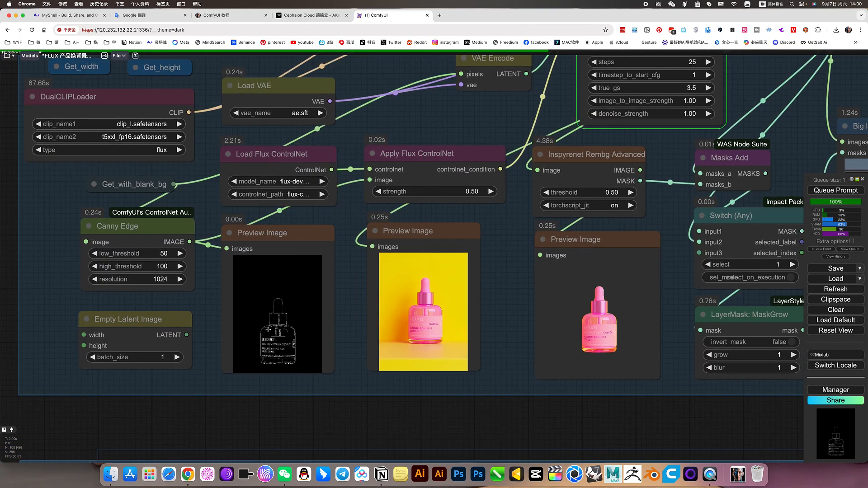
Inspect the bottle's outline in the Canny Edge preview up close beside the generated image.
scroll(275, 332, "up", 1)
scroll(275, 332, "up", 5)
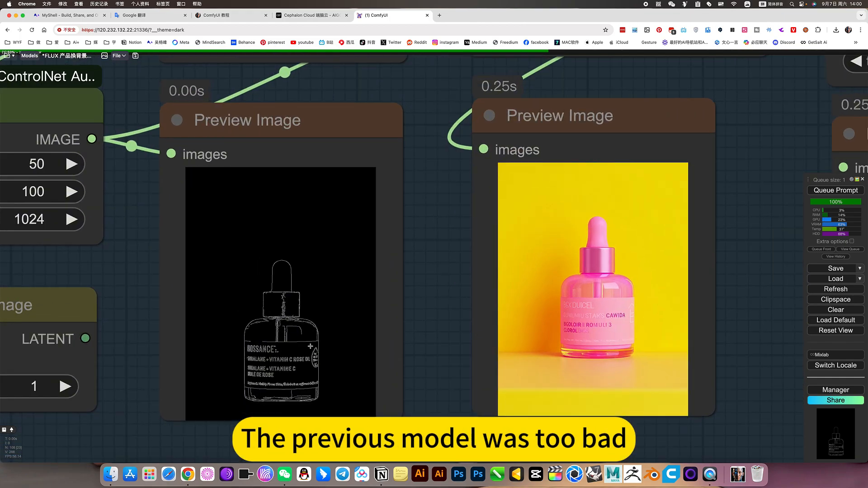
scroll(274, 291, "up", 7)
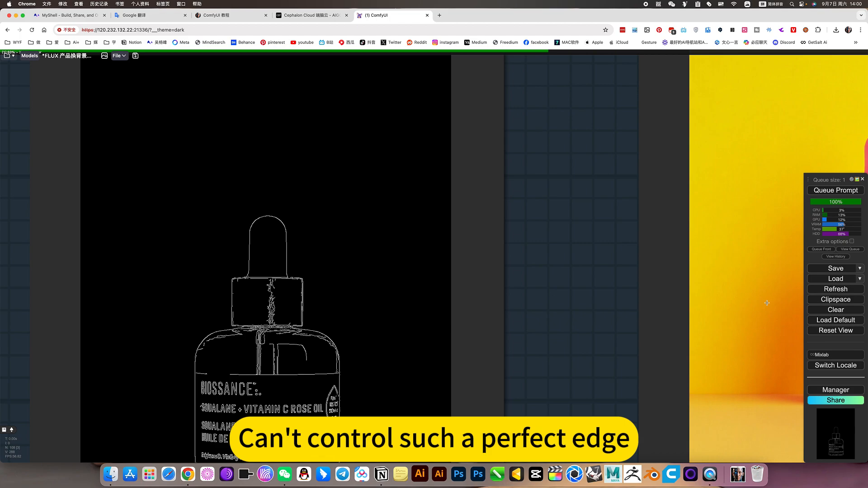
scroll(621, 323, "down", 2)
scroll(620, 323, "down", 8)
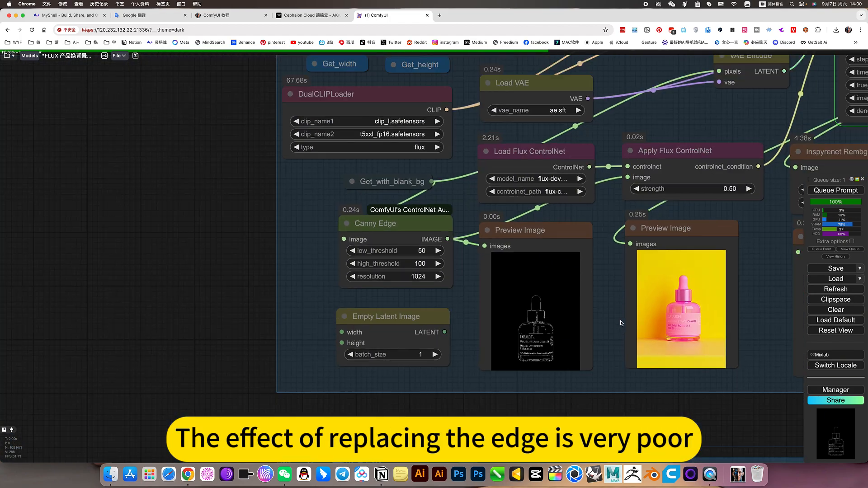
View the Load Flux ControlNet node's controlnet_path options, including flux-canny-controlnet-v3.safetensors, and close the list without changing the model.
left_click_drag(748, 397, 416, 402)
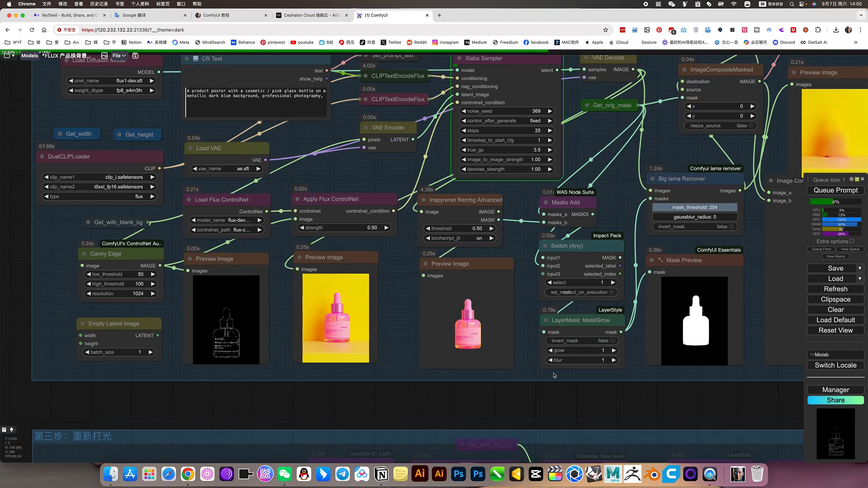
scroll(610, 391, "down", 3)
left_click_drag(677, 397, 557, 408)
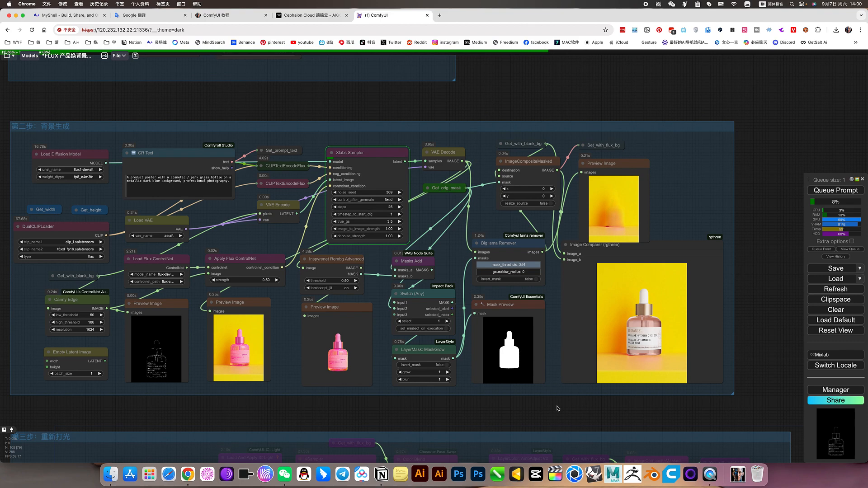
left_click(167, 282)
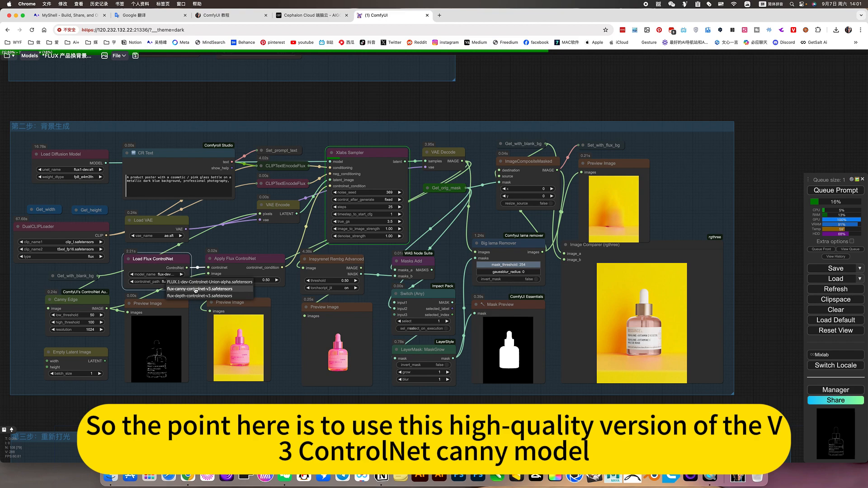
left_click(199, 337)
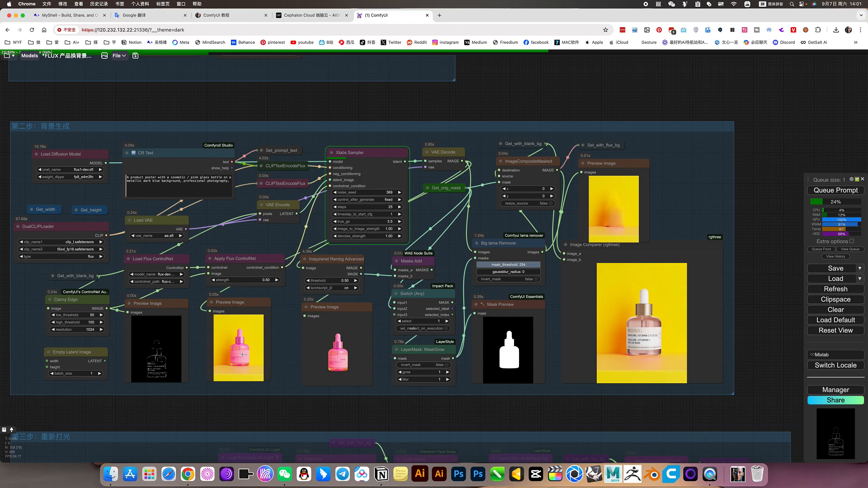
Examine the Xlabs Sampler's noise_seed and control_after_generate settings, then return to the whole background generation group.
scroll(393, 185, "up", 5)
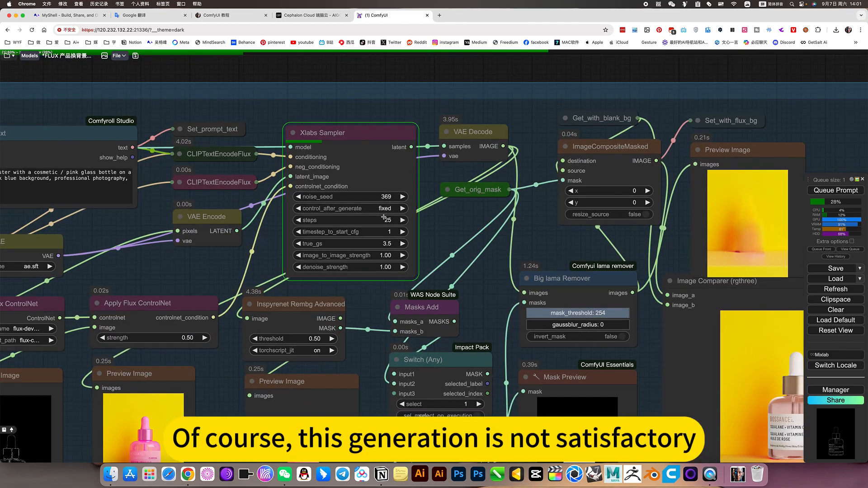
scroll(383, 218, "up", 3)
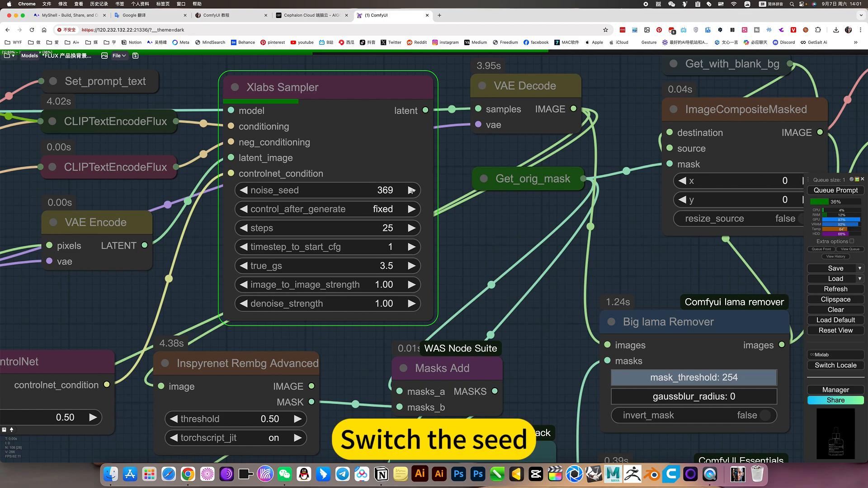
scroll(457, 246, "down", 5)
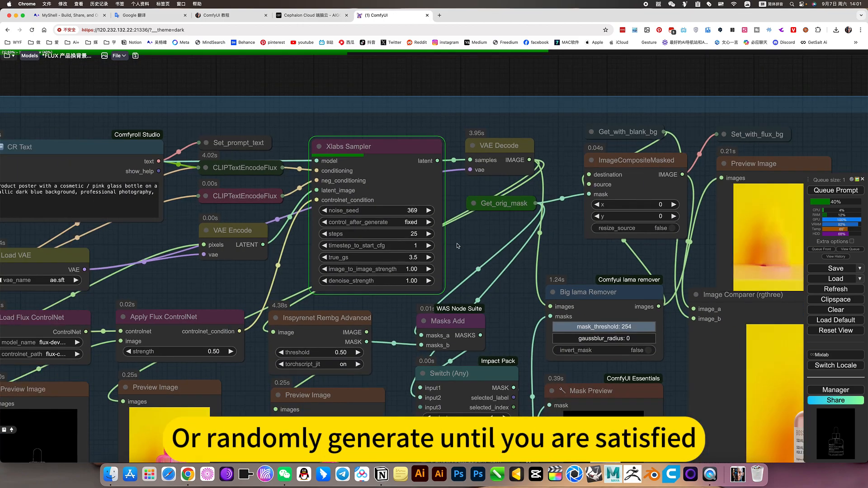
scroll(471, 242, "down", 5)
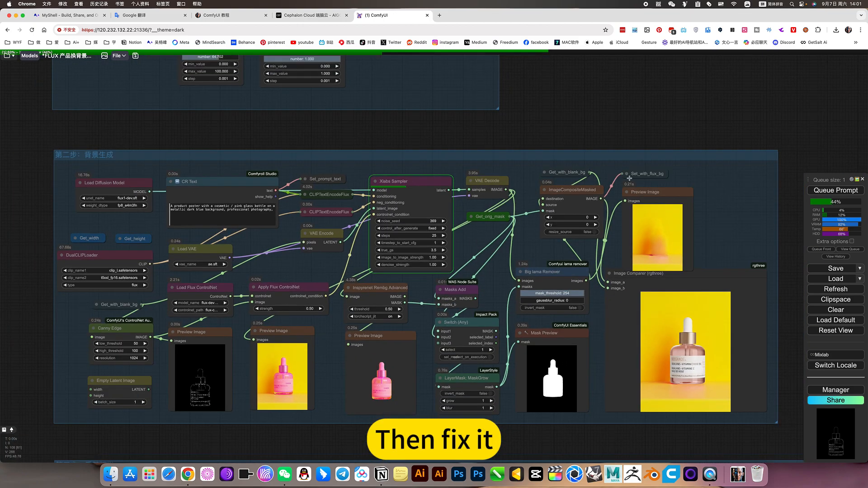
left_click_drag(623, 111, 602, 92)
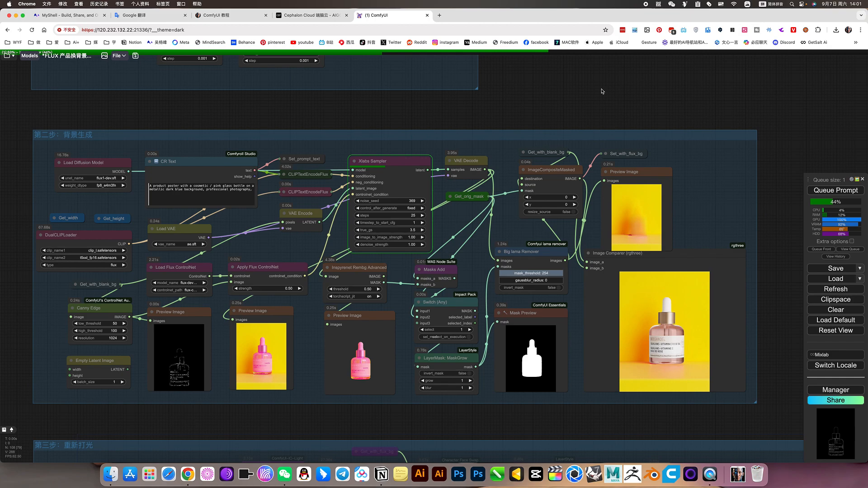
Select the LayerMask: MaskGrow node to examine its grow setting beside the mask preview.
scroll(480, 357, "up", 10)
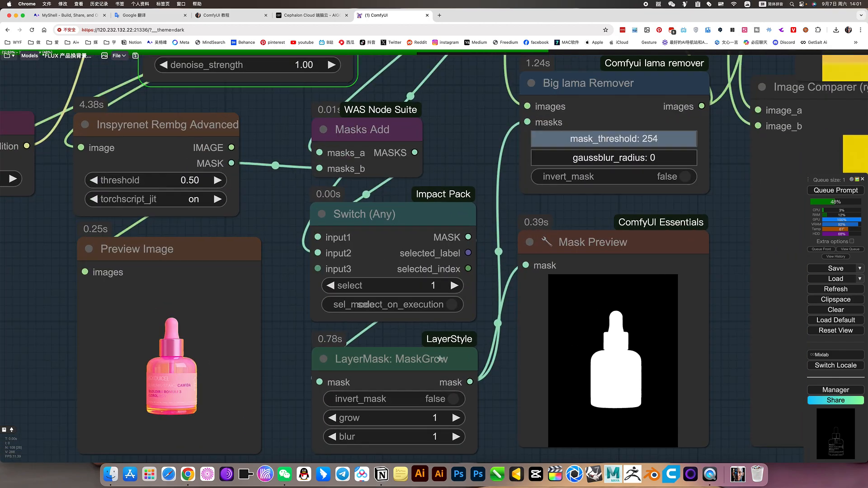
scroll(474, 348, "down", 1)
left_click(473, 348)
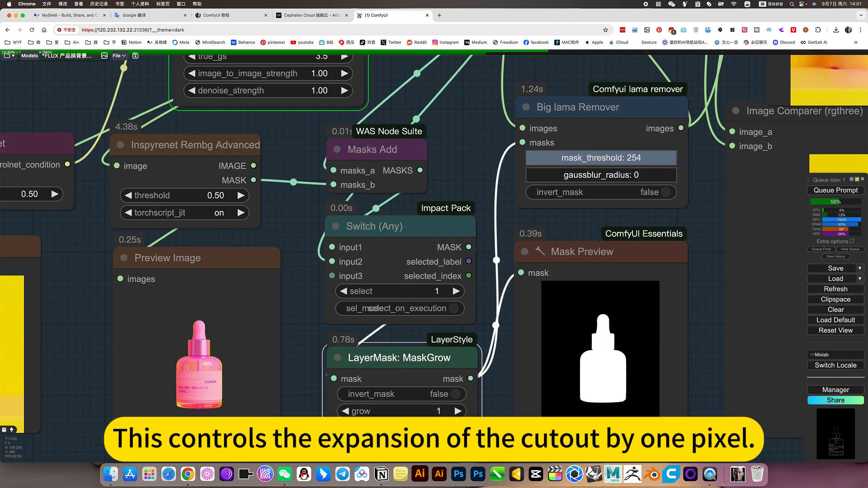